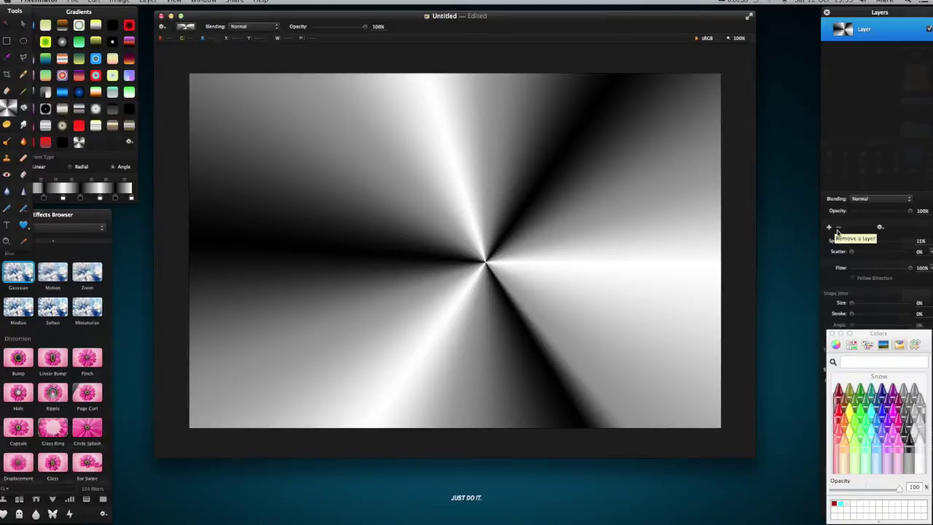
# Add a new empty layer and delete the original layer containing the full-canvas gradient
pyautogui.click(831, 230)
pyautogui.click(846, 61)
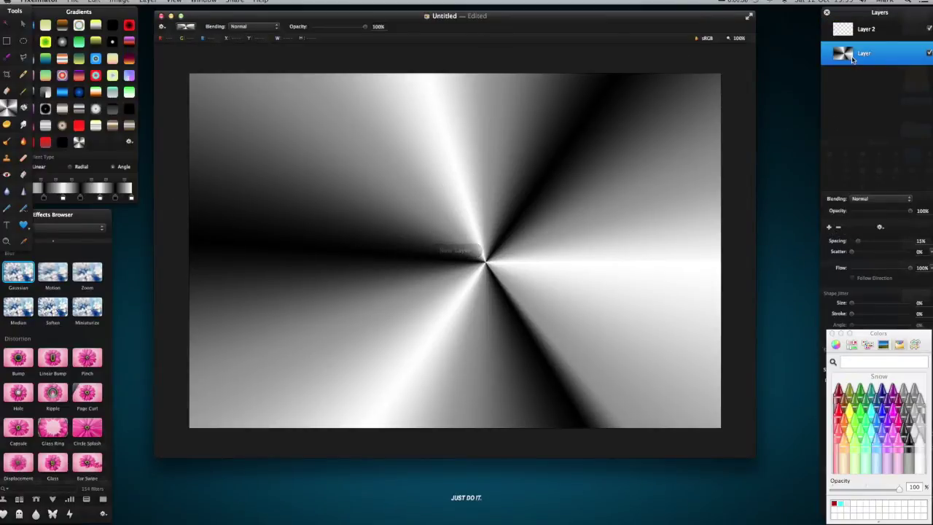
pyautogui.press('Delete')
pyautogui.press('v')
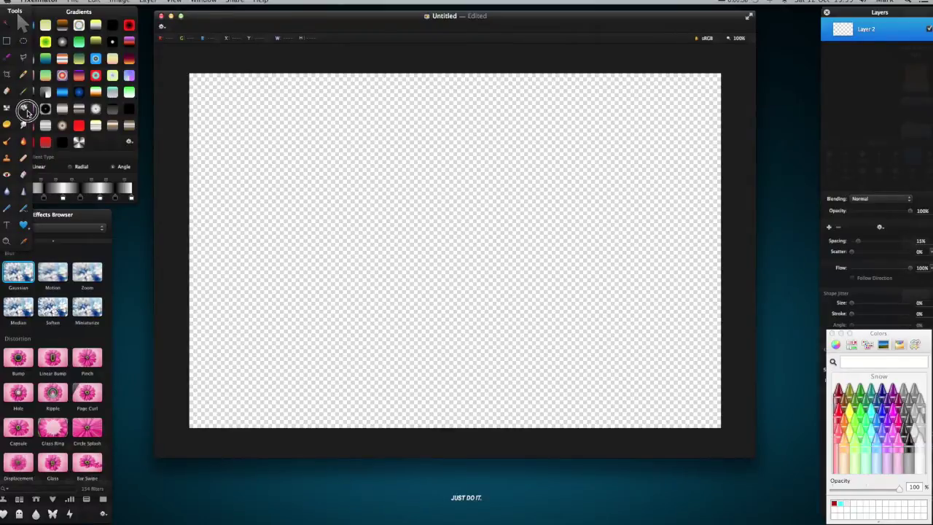
# Fill the empty layer with the dark grey Lead colour using the Paint Bucket
pyautogui.click(24, 108)
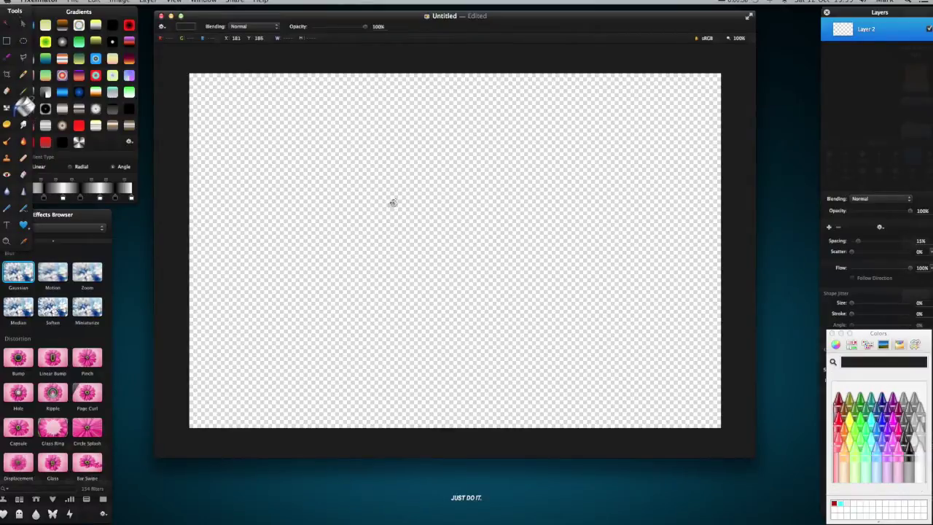
pyautogui.click(903, 438)
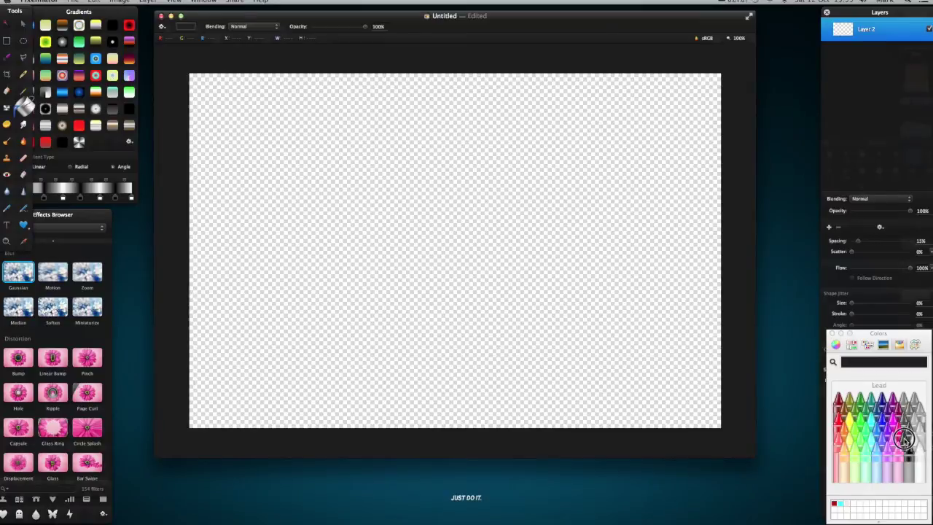
pyautogui.click(433, 219)
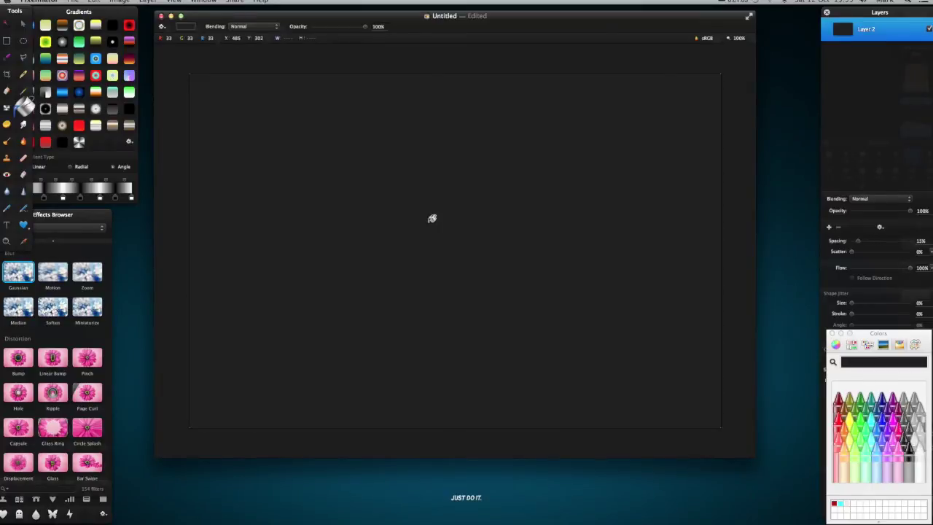
# Rename the dark grey layer as BG
pyautogui.click(872, 33)
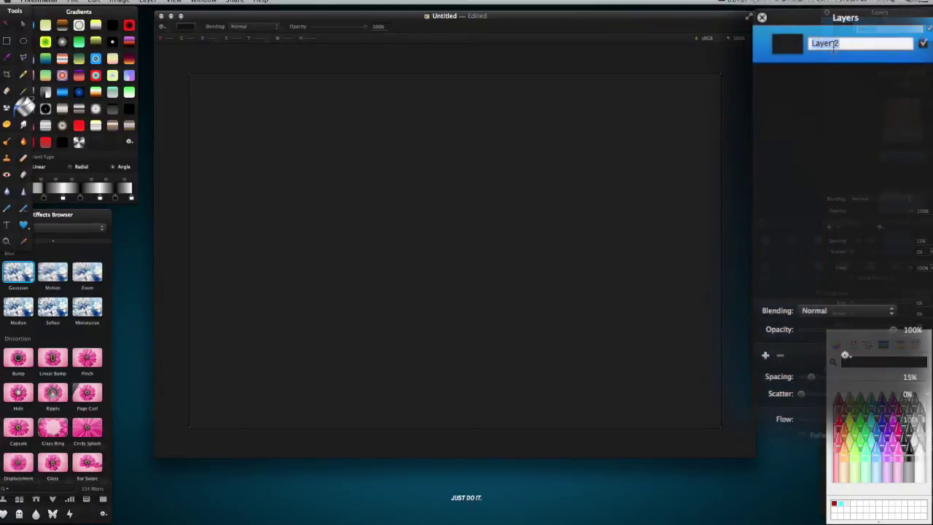
pyautogui.write('BG')
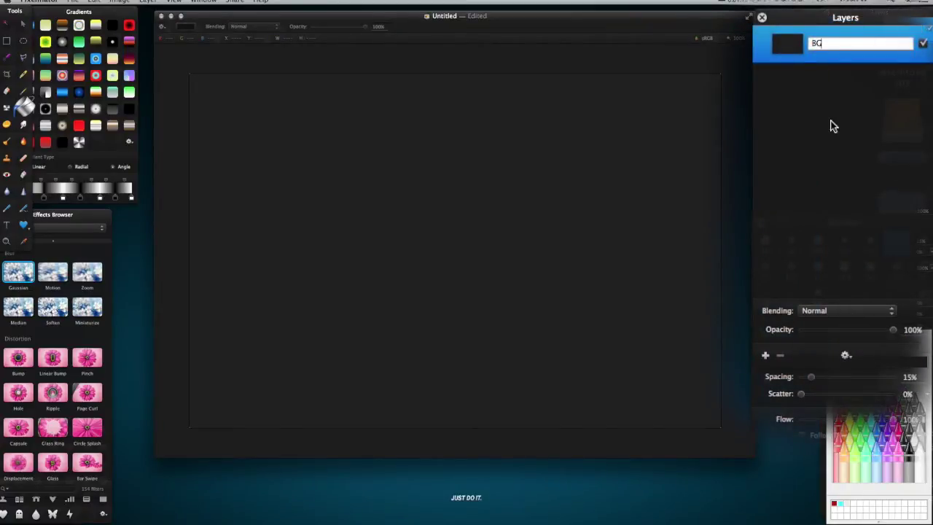
pyautogui.press('Return')
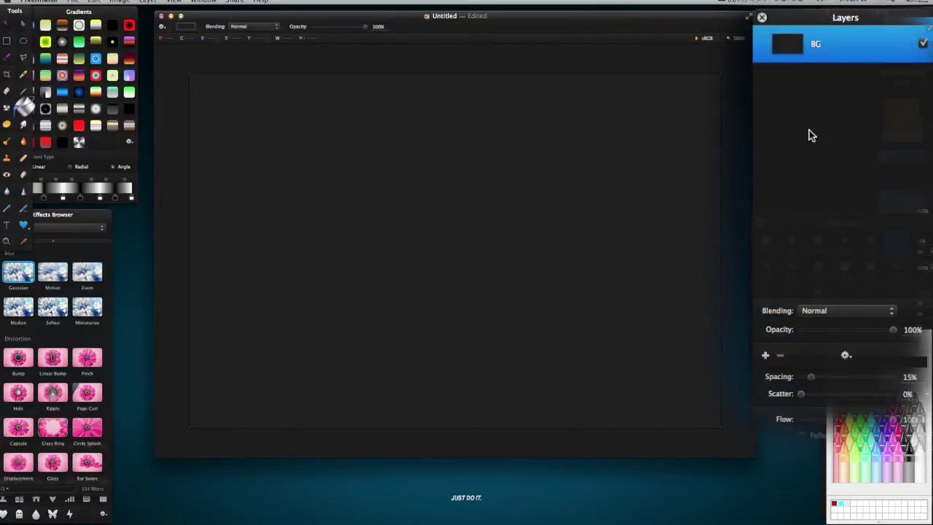
# Add a text box about 785 × 502 px above the BG layer, and delete the spare empty layer between them
pyautogui.click(765, 355)
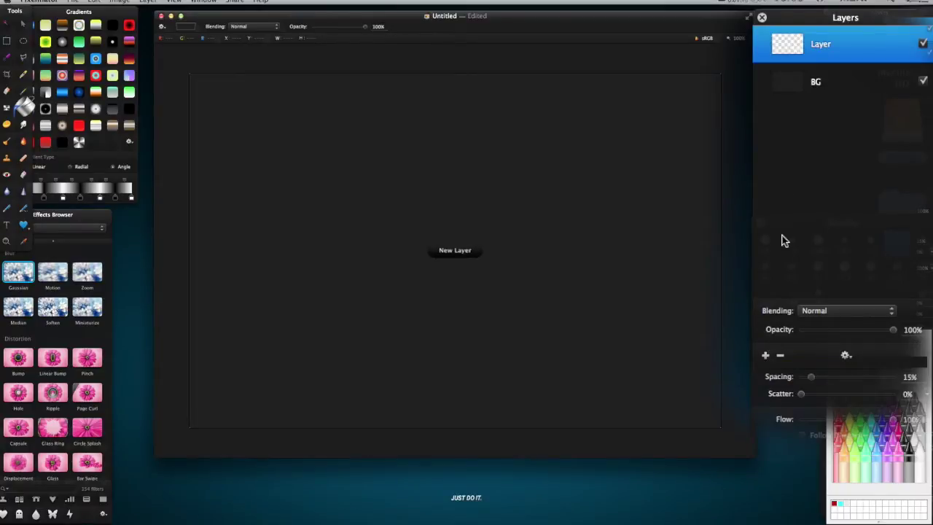
pyautogui.click(9, 225)
pyautogui.moveTo(317, 160); pyautogui.dragTo(703, 408)
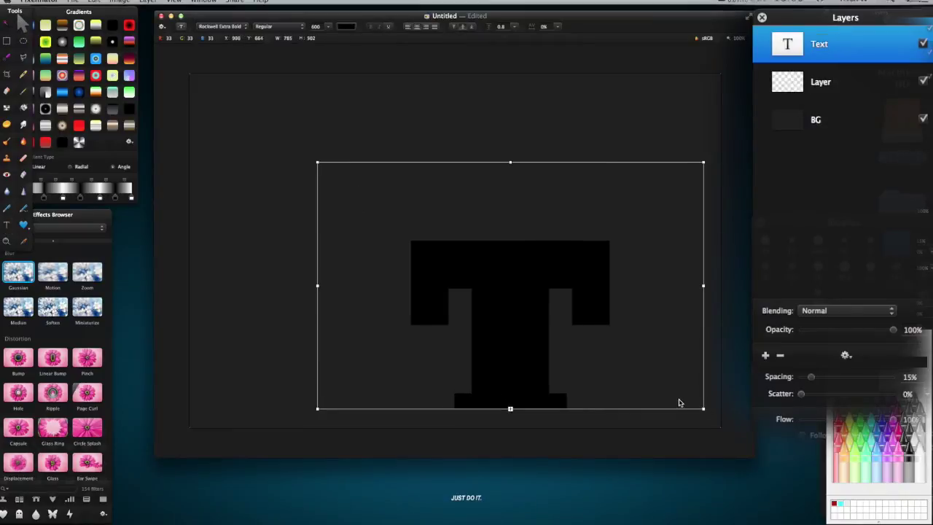
pyautogui.click(813, 86)
pyautogui.press('Delete')
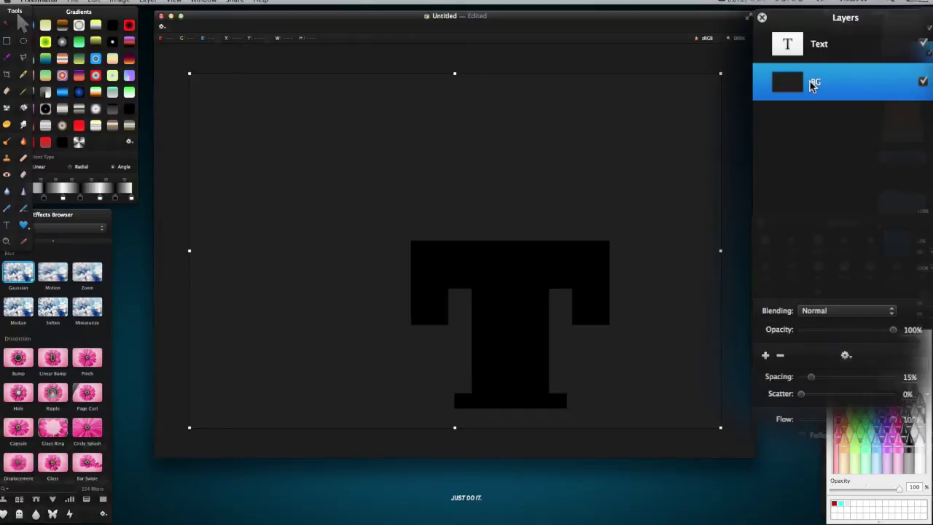
# Move the text box up to the middle of the canvas and extend its lower edge to a height of about 678 px
pyautogui.click(794, 44)
pyautogui.moveTo(496, 271); pyautogui.dragTo(442, 187)
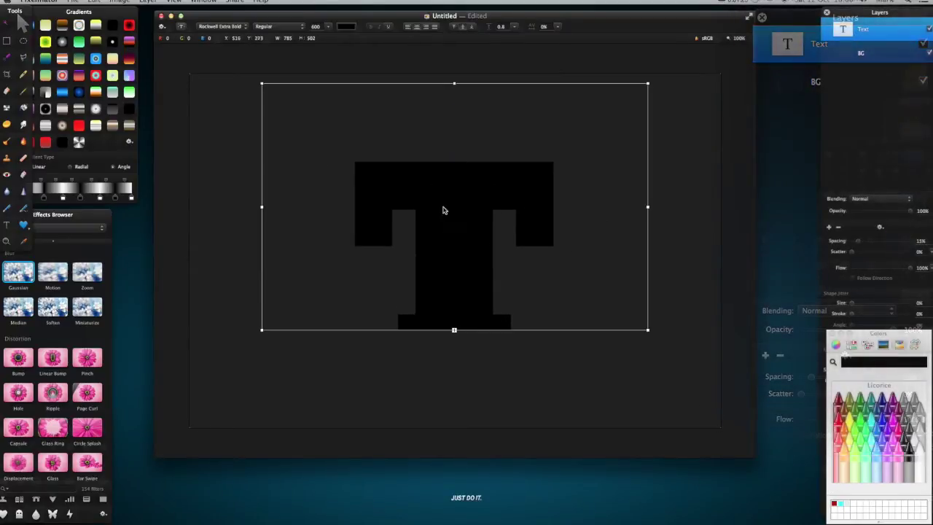
pyautogui.moveTo(454, 329); pyautogui.dragTo(451, 416)
# Replace the placeholder T in the text box with the Apple logo character, keeping the font size at 600
pyautogui.doubleClick(452, 302)
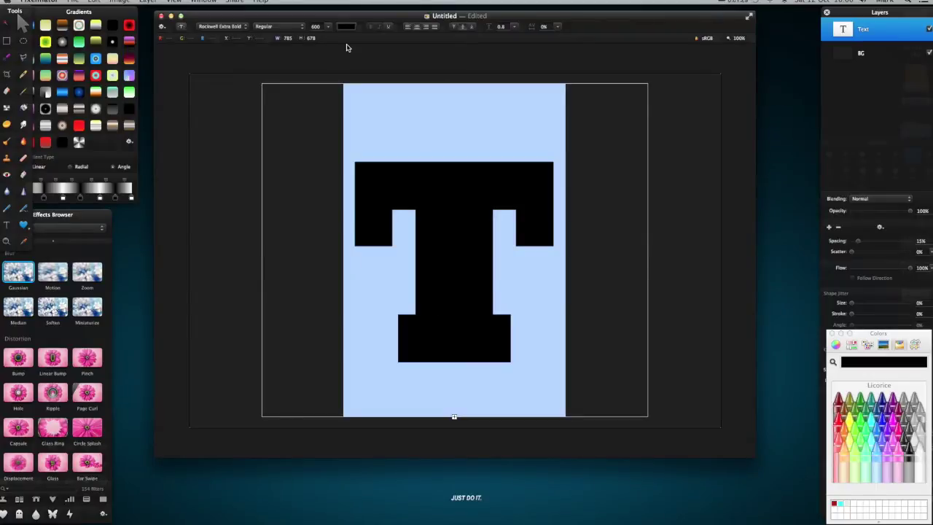
pyautogui.click(328, 26)
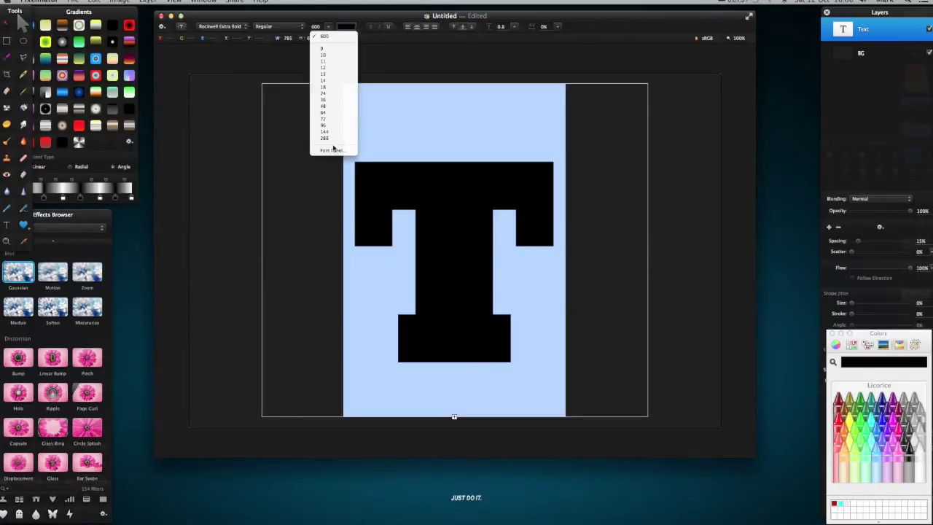
pyautogui.click(317, 35)
pyautogui.doubleClick(316, 27)
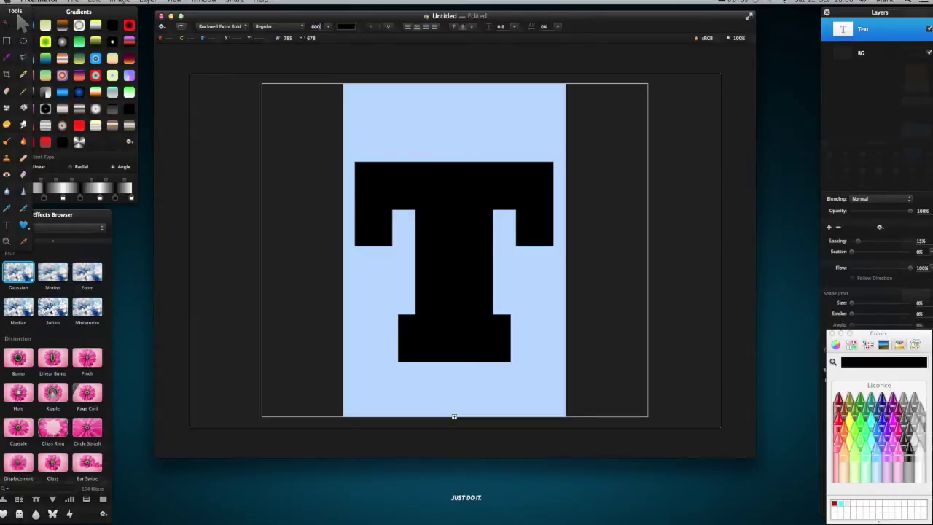
pyautogui.press('BackSpace')
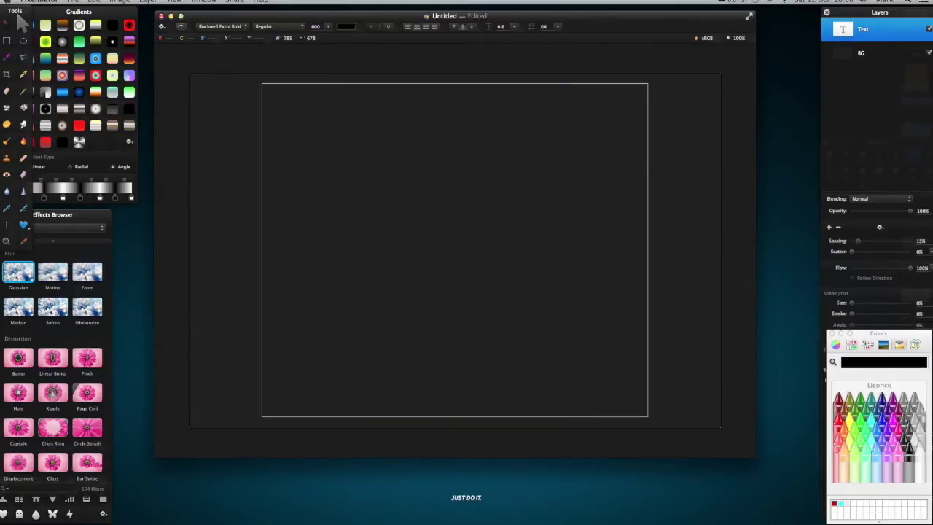
pyautogui.tripleClick(370, 250)
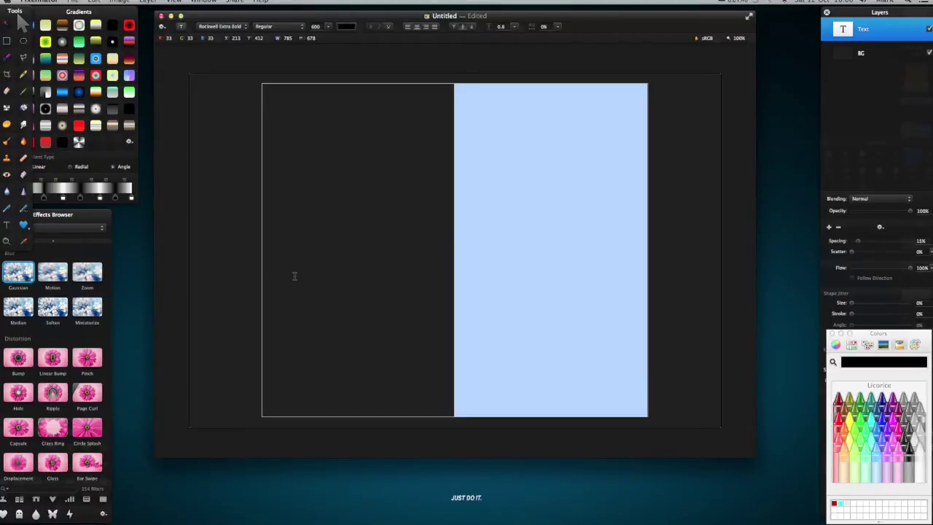
pyautogui.hotkey('shift', 'alt', 'k')
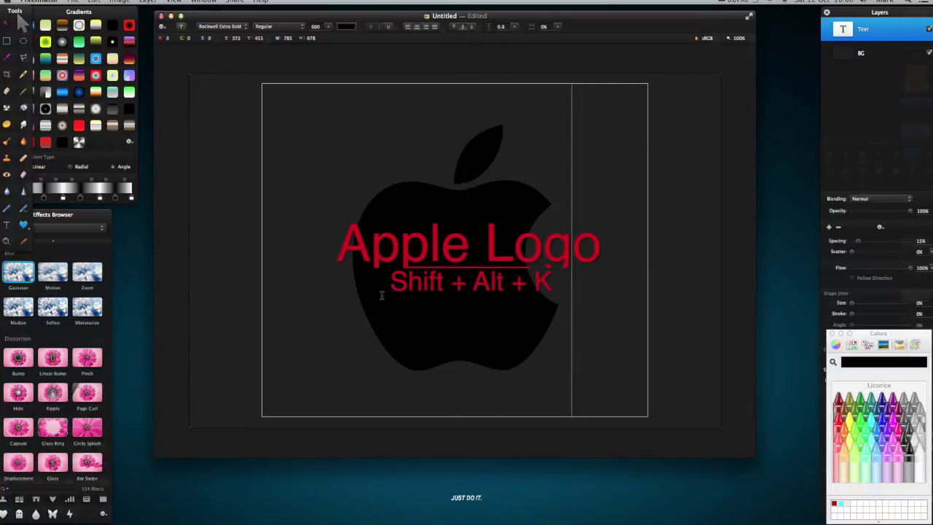
pyautogui.click(657, 256)
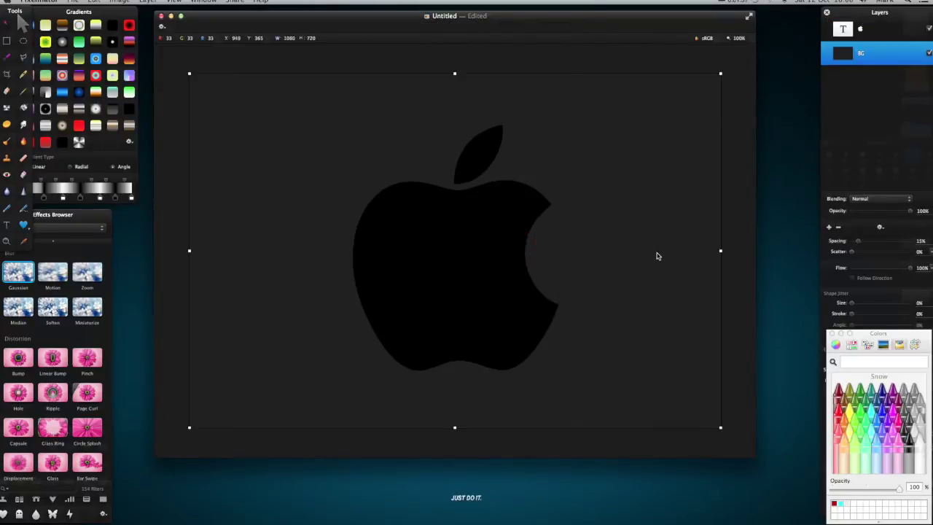
# Reselect the Apple logo text layer and nudge it slightly down to centre it on the canvas
pyautogui.click(860, 30)
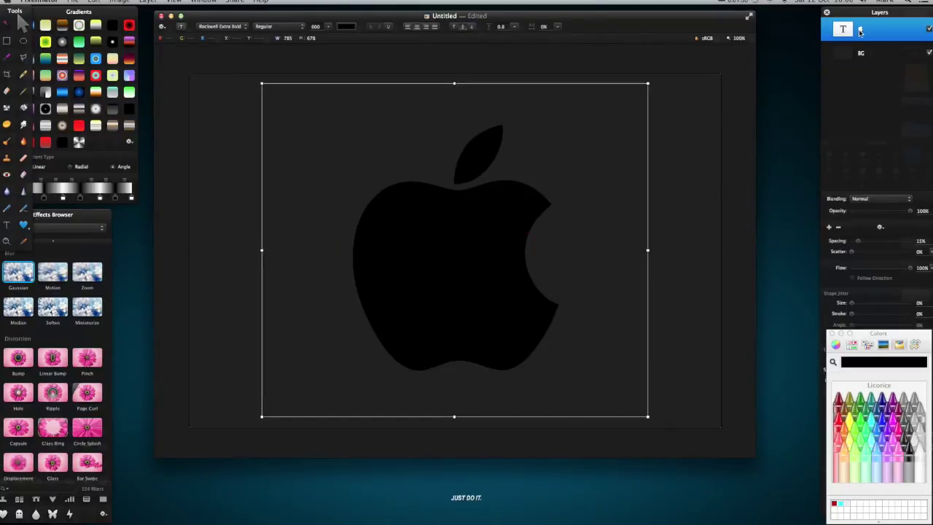
pyautogui.click(423, 300)
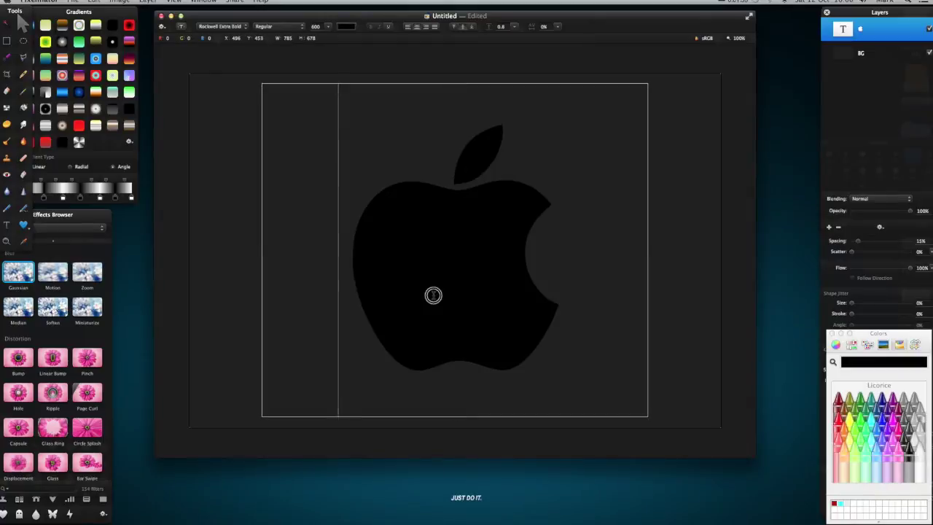
pyautogui.press('Escape')
pyautogui.moveTo(458, 270); pyautogui.dragTo(458, 275)
pyautogui.click(648, 262)
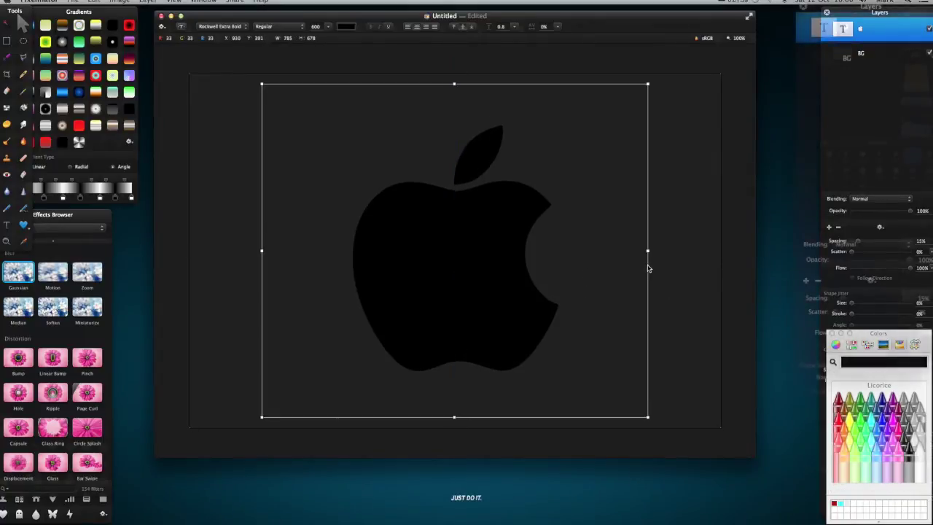
# Load the Apple logo's outline as a selection and add a new empty layer above the text
pyautogui.click(847, 28)
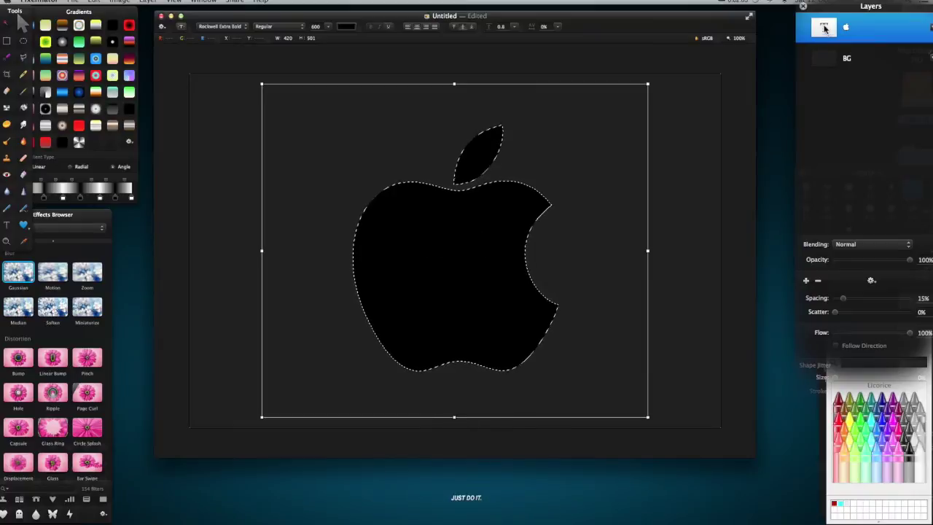
pyautogui.click(805, 281)
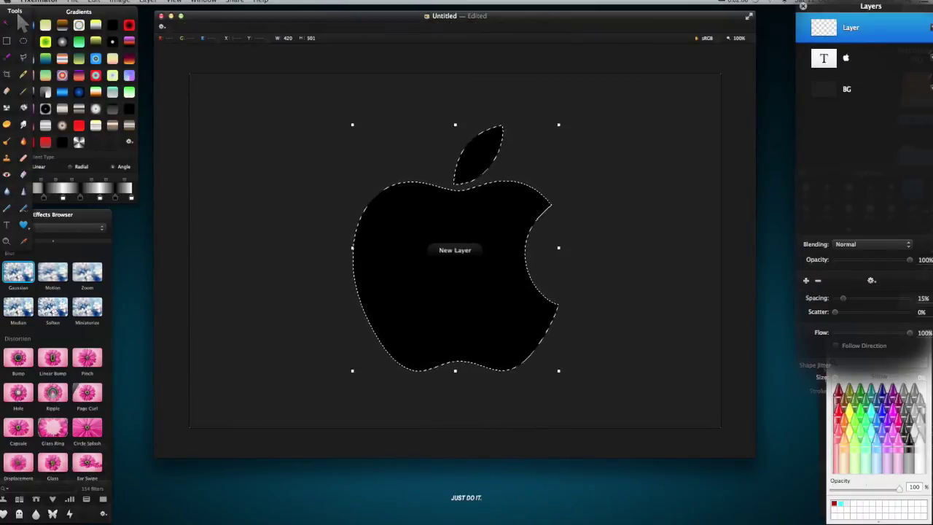
# Apply the silver angle gradient from the centre of the logo selection on the new layer, and clear the selection
pyautogui.click(7, 107)
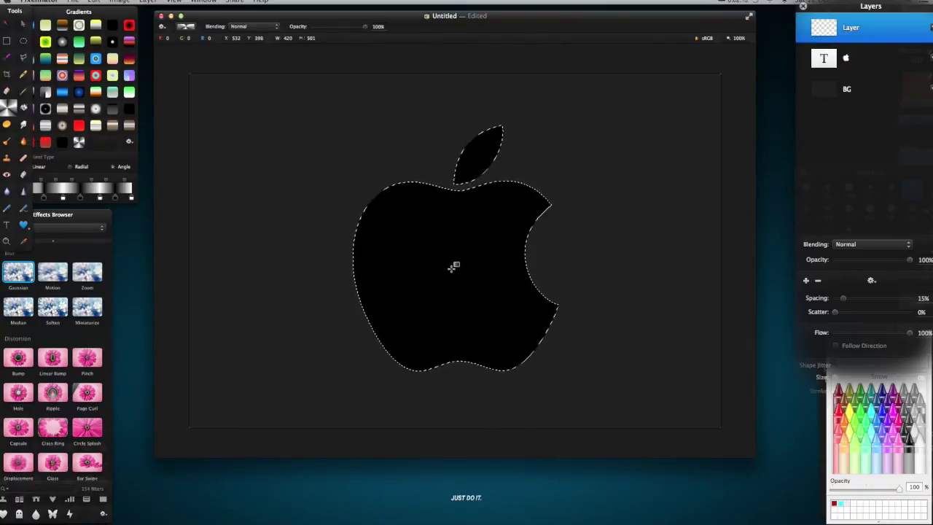
pyautogui.moveTo(452, 268); pyautogui.dragTo(455, 267)
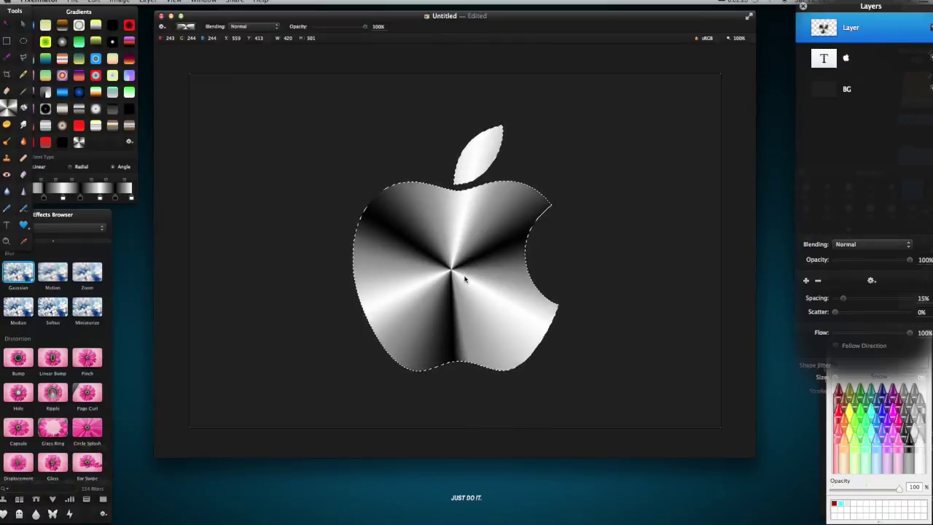
pyautogui.press('super+d')
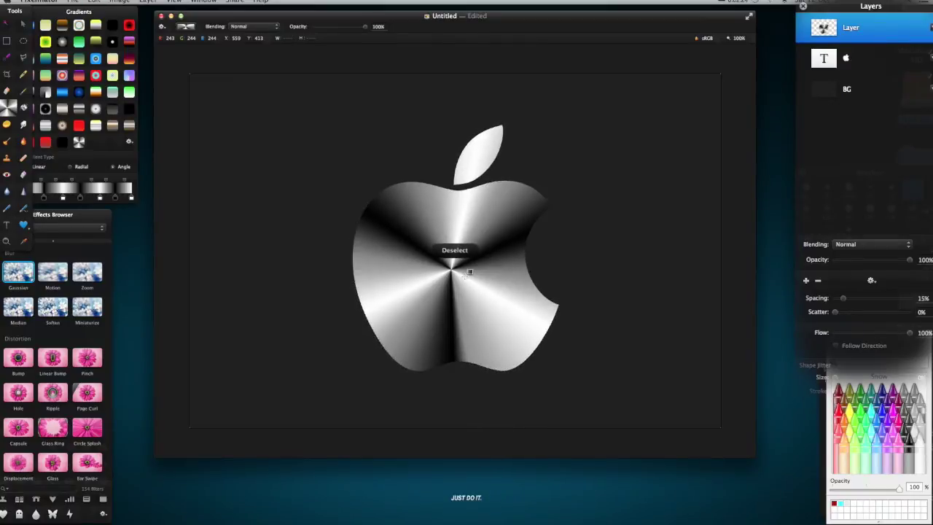
pyautogui.click(22, 23)
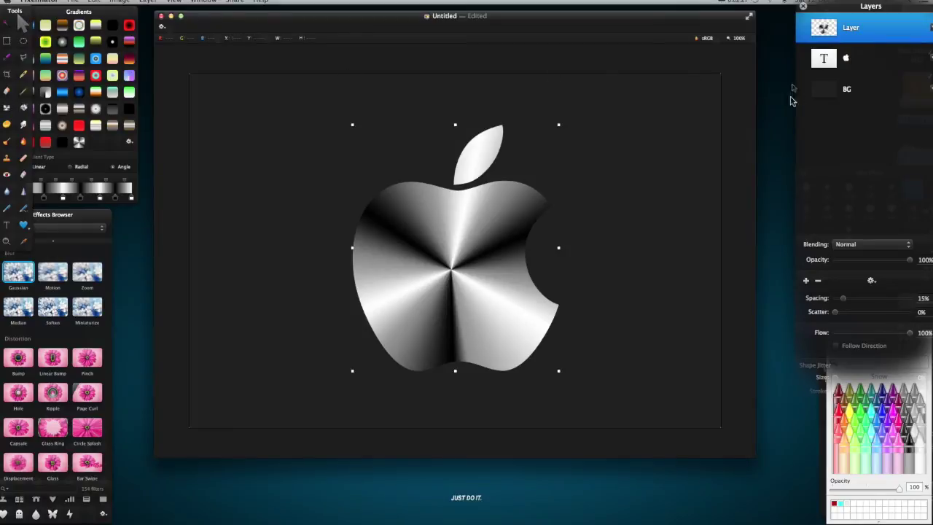
# Convert the Apple logo text layer into pixels
pyautogui.click(825, 61)
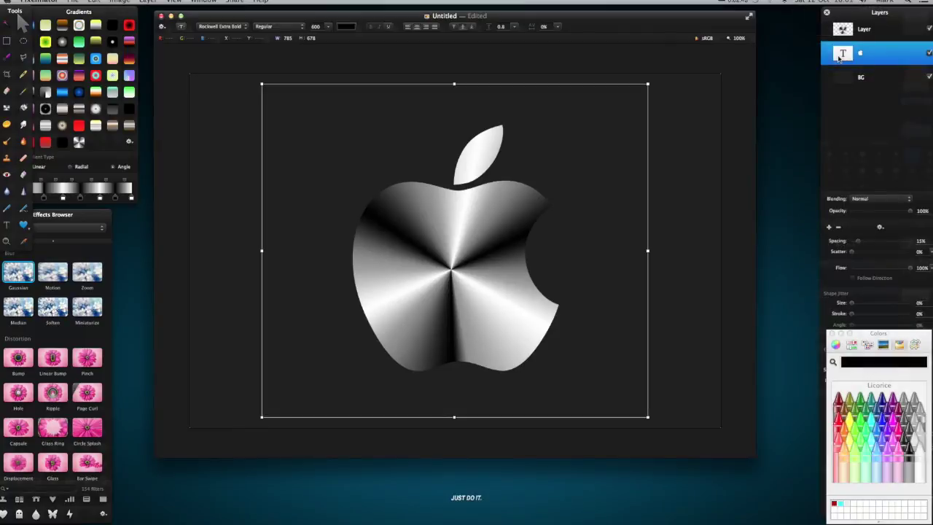
pyautogui.rightClick(845, 61)
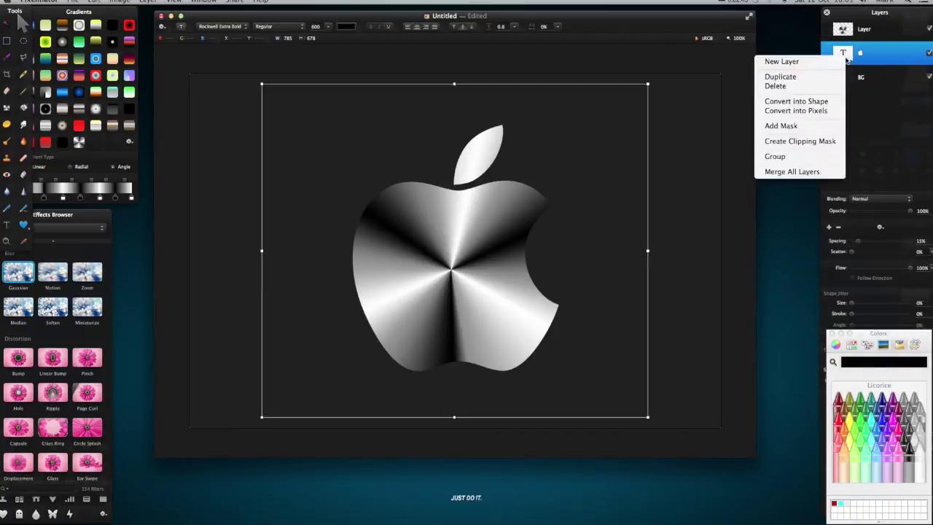
pyautogui.click(825, 111)
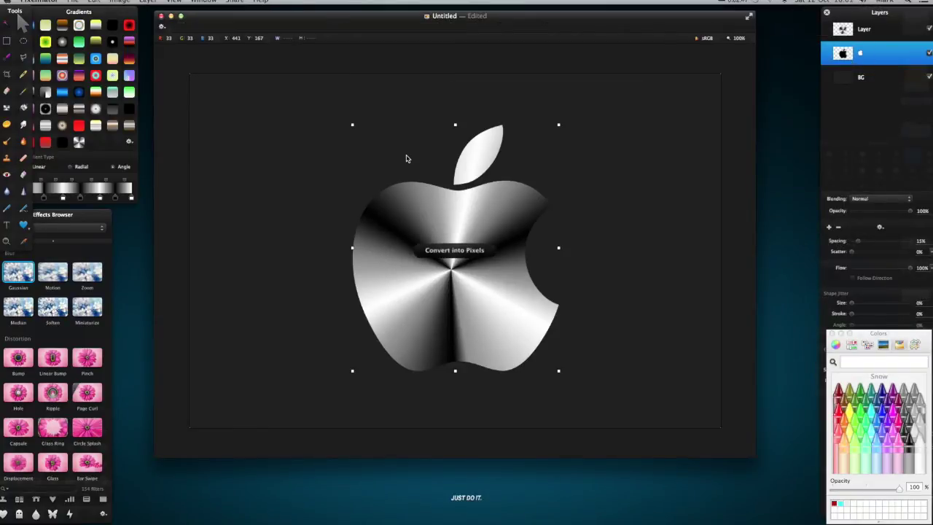
# Apply a Gaussian Blur with a radius of about 19 px to the black Apple logo layer
pyautogui.moveTo(15, 276); pyautogui.dragTo(818, 64)
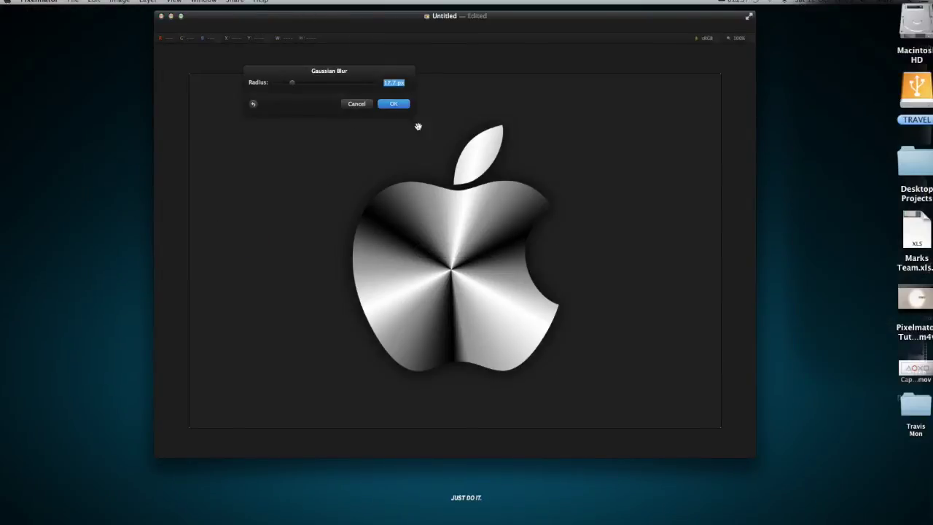
pyautogui.moveTo(362, 80); pyautogui.dragTo(286, 72)
pyautogui.moveTo(223, 78); pyautogui.dragTo(224, 80)
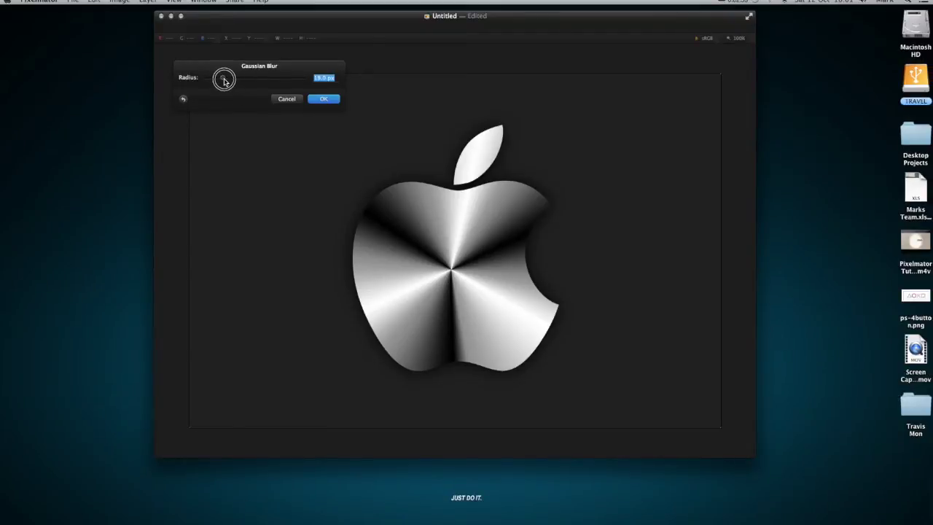
pyautogui.click(322, 98)
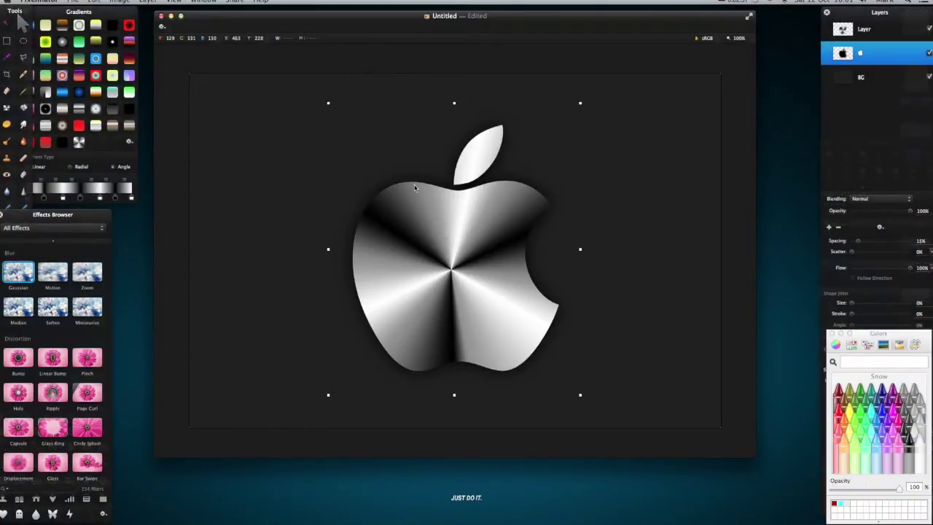
# Apply the Noise effect to the silver gradient logo layer with an amount of about 2% and Monochrome off
pyautogui.click(837, 33)
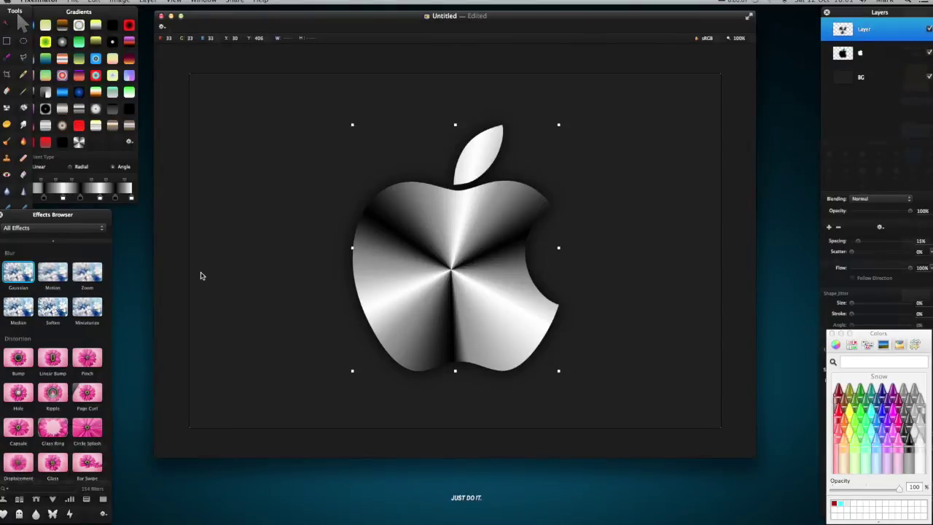
pyautogui.scroll(-4, 59, 347)
pyautogui.scroll(-15, 58, 347)
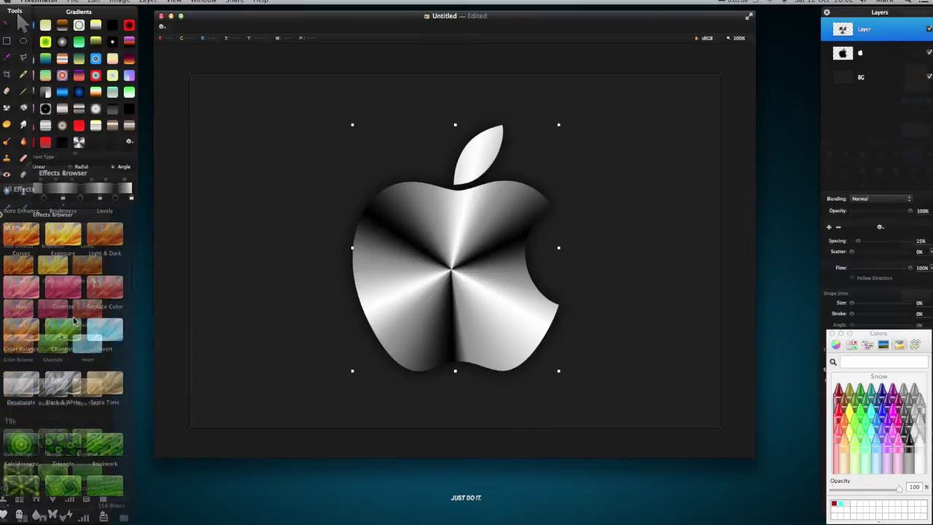
pyautogui.scroll(-10, 81, 318)
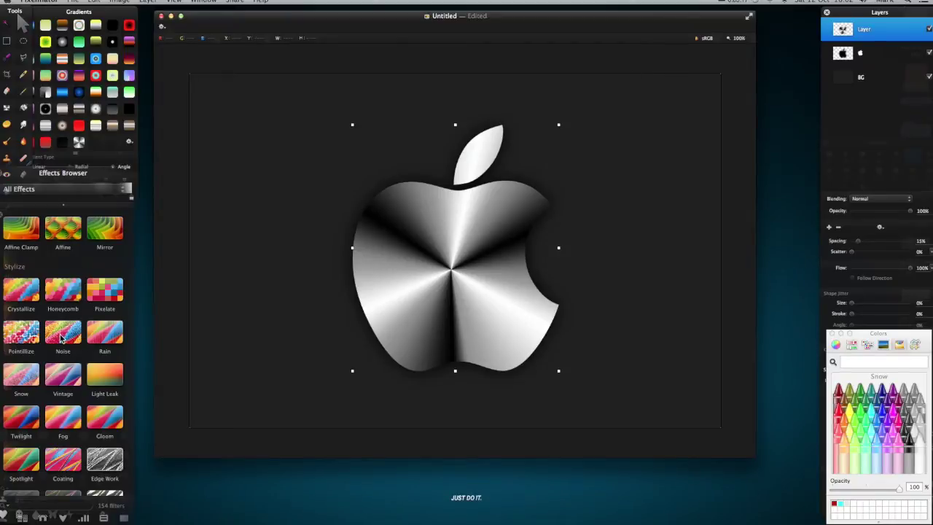
pyautogui.moveTo(64, 337); pyautogui.dragTo(472, 269)
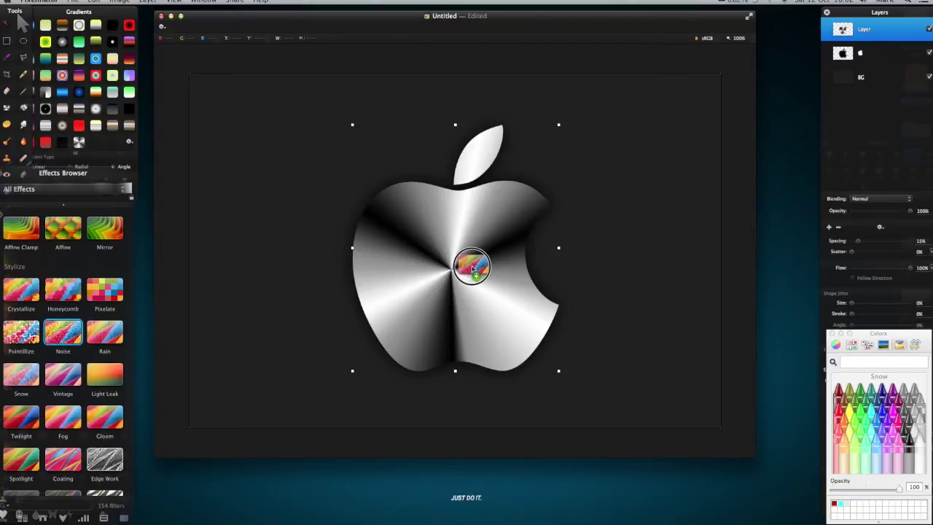
pyautogui.moveTo(472, 269); pyautogui.dragTo(837, 36)
pyautogui.click(841, 52)
pyautogui.click(841, 35)
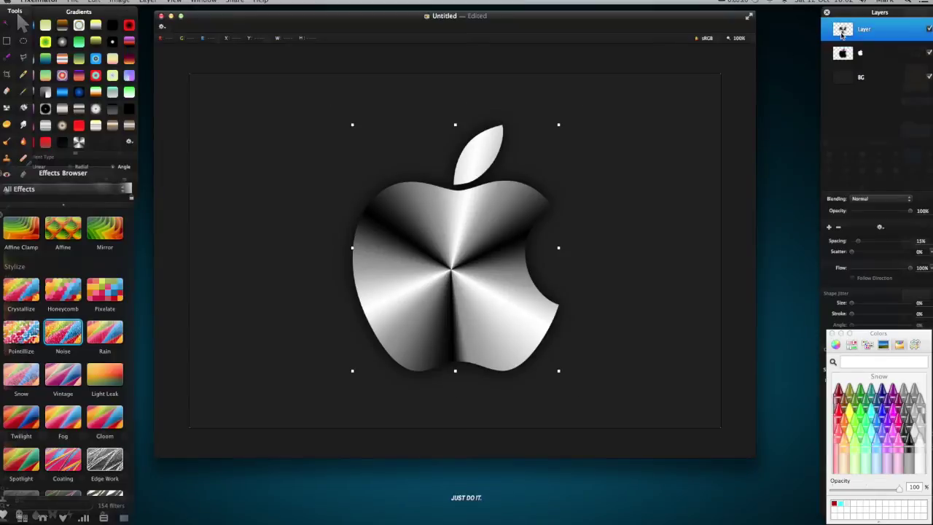
pyautogui.doubleClick(58, 331)
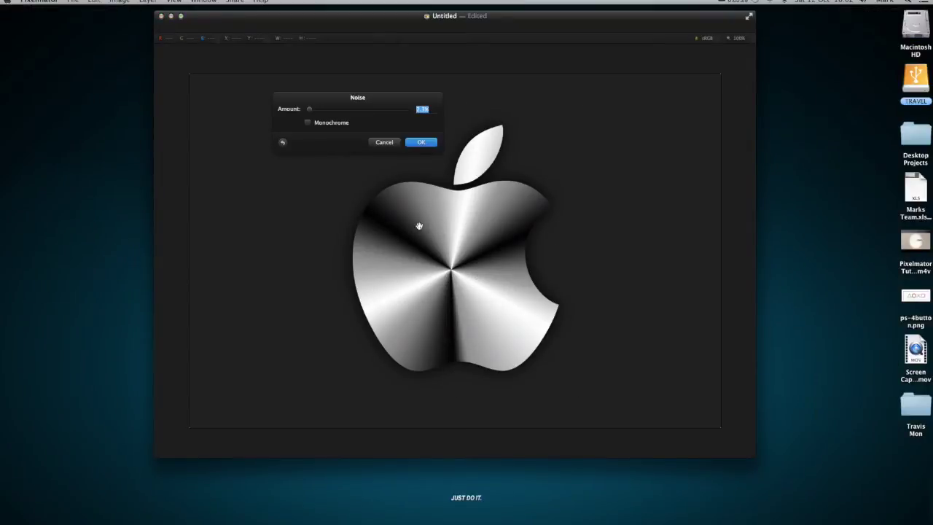
pyautogui.moveTo(340, 103); pyautogui.dragTo(245, 97)
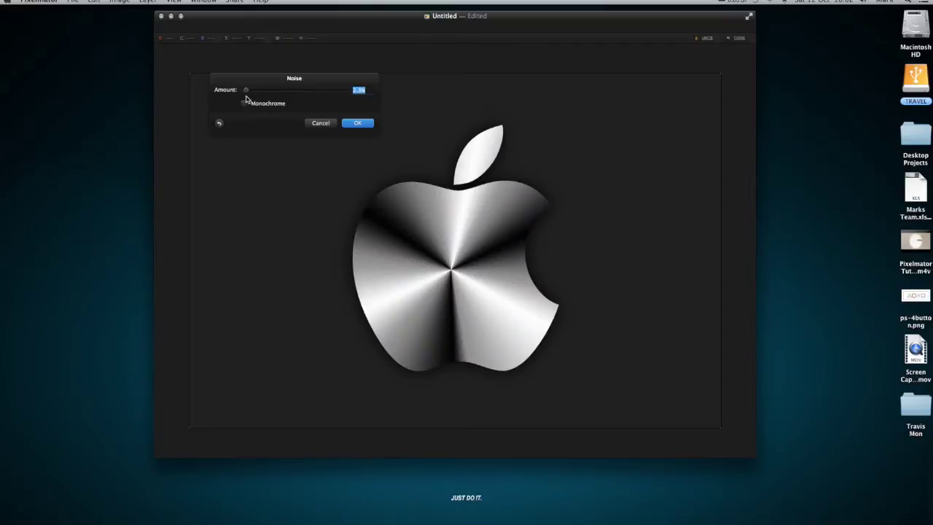
pyautogui.click(360, 123)
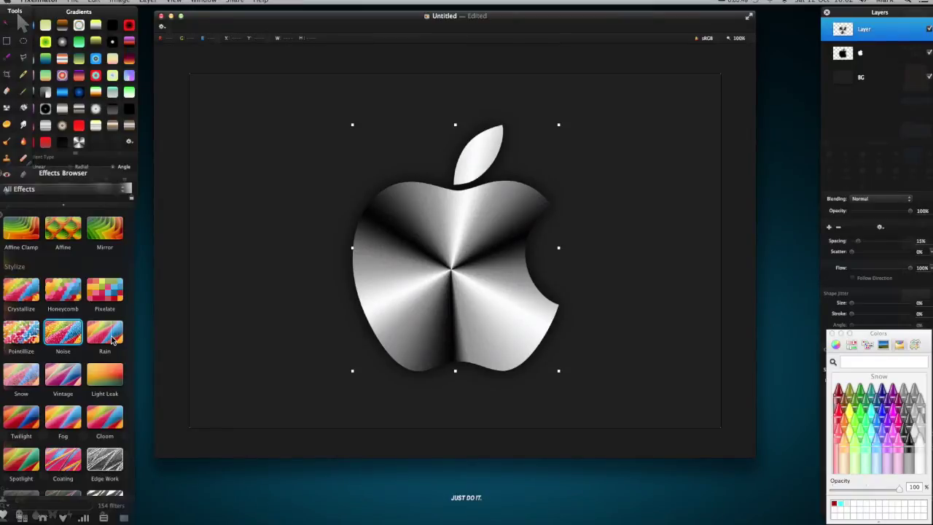
# Apply the Rain effect to the gradient logo layer with a strength of about 63% and slanted streaks
pyautogui.doubleClick(105, 333)
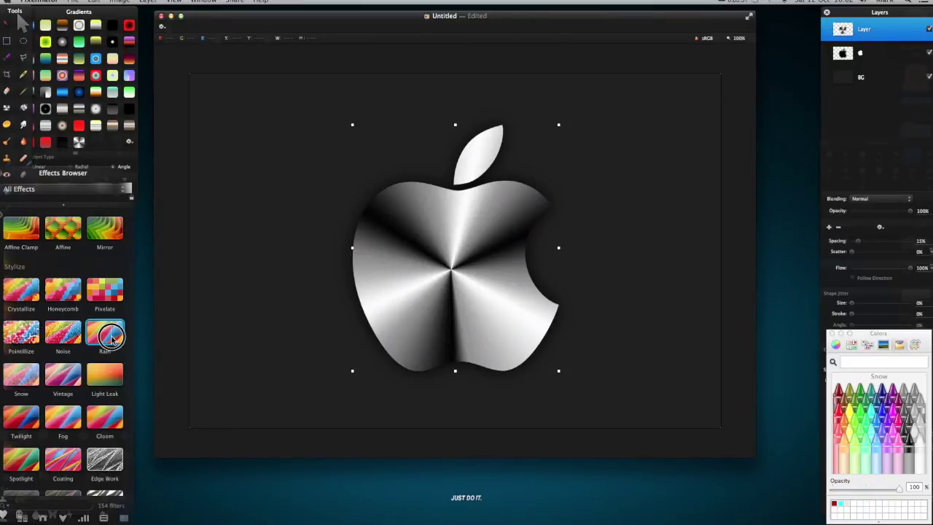
pyautogui.moveTo(494, 126)
pyautogui.mouseDown()
pyautogui.moveTo(391, 99)
pyautogui.moveTo(275, 87)
pyautogui.moveTo(237, 99)
pyautogui.moveTo(259, 100)
pyautogui.moveTo(244, 114)
pyautogui.moveTo(257, 114)
pyautogui.mouseUp()
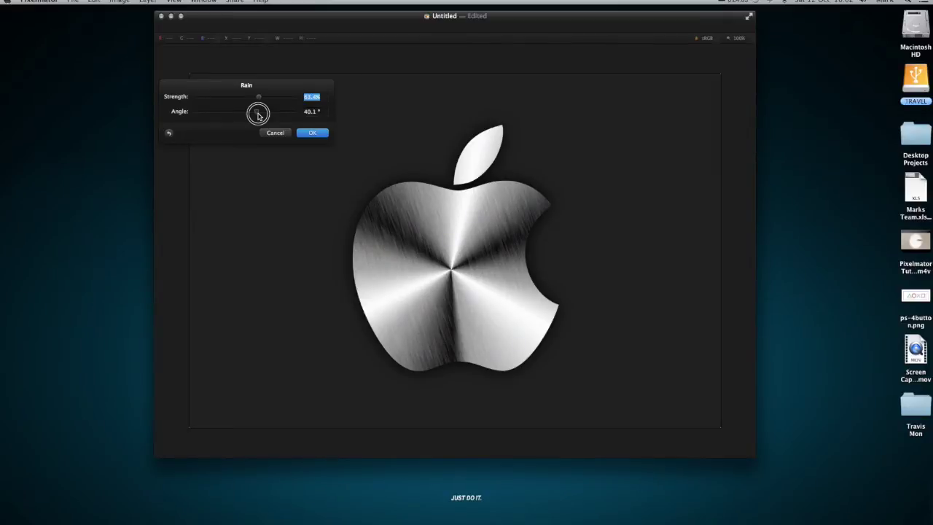
pyautogui.moveTo(258, 115); pyautogui.dragTo(234, 114)
pyautogui.moveTo(234, 115); pyautogui.dragTo(257, 114)
pyautogui.click(312, 134)
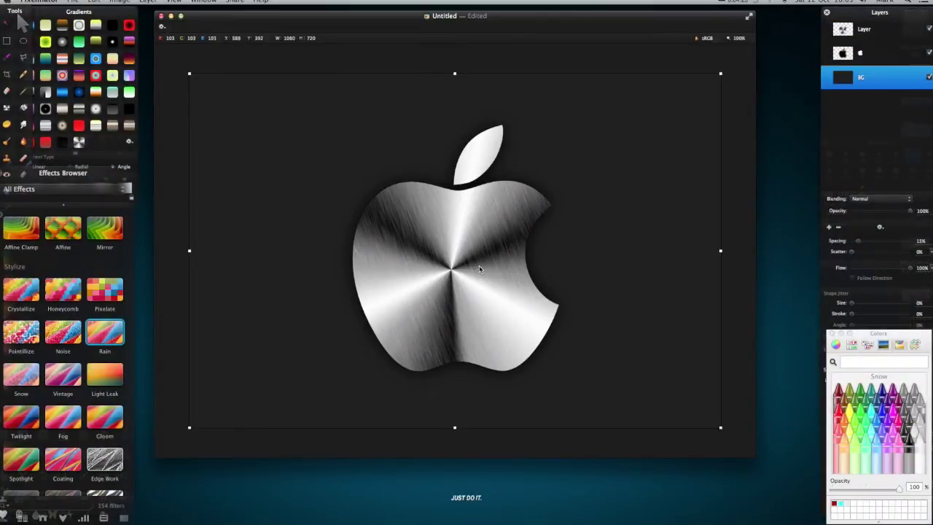
# Apply a Taurus Light Leak over the upper part of the gradient logo with amount 53% and sunniness 26%
pyautogui.click(860, 33)
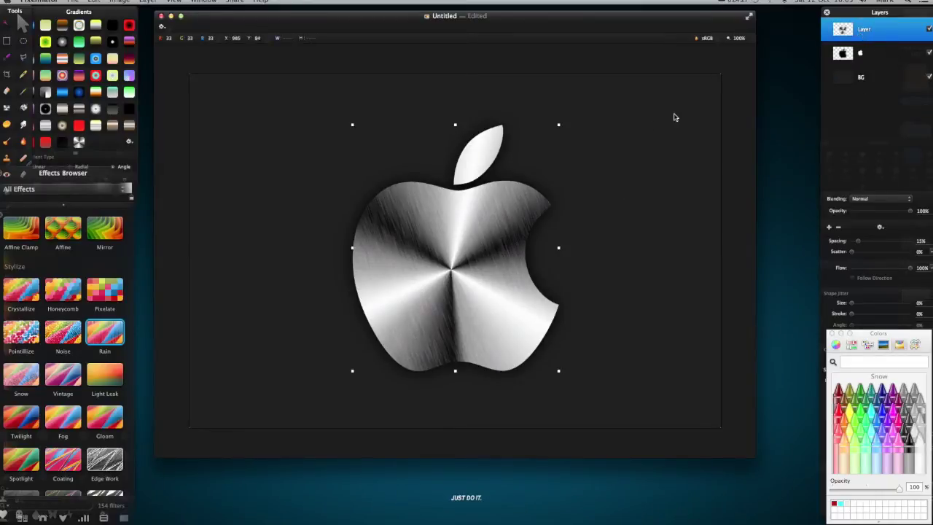
pyautogui.moveTo(104, 384); pyautogui.dragTo(408, 252)
pyautogui.moveTo(384, 157); pyautogui.dragTo(350, 155)
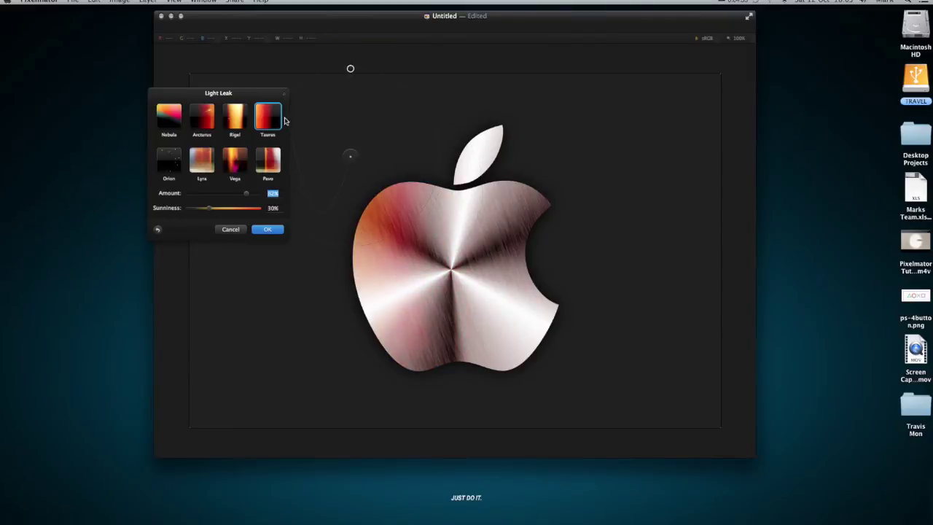
pyautogui.moveTo(231, 97); pyautogui.dragTo(125, 75)
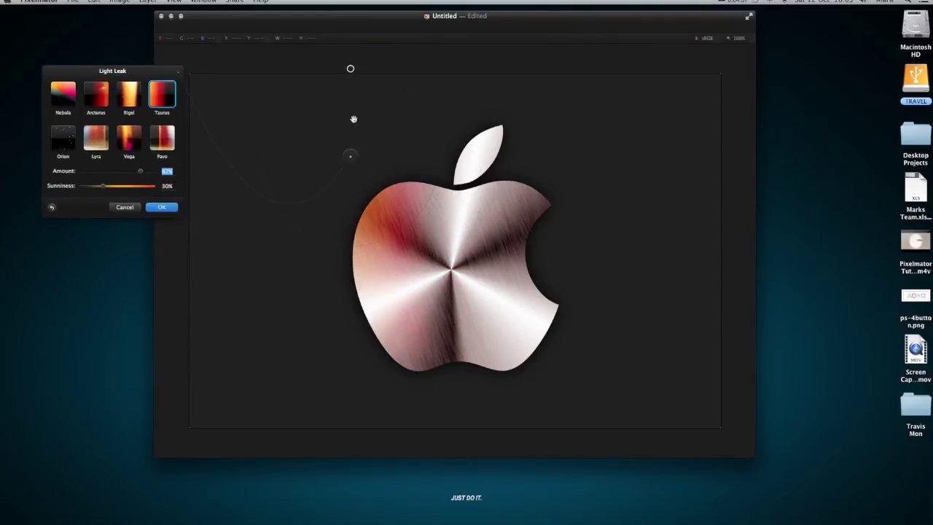
pyautogui.moveTo(353, 73); pyautogui.dragTo(421, 125)
pyautogui.moveTo(359, 157); pyautogui.dragTo(381, 186)
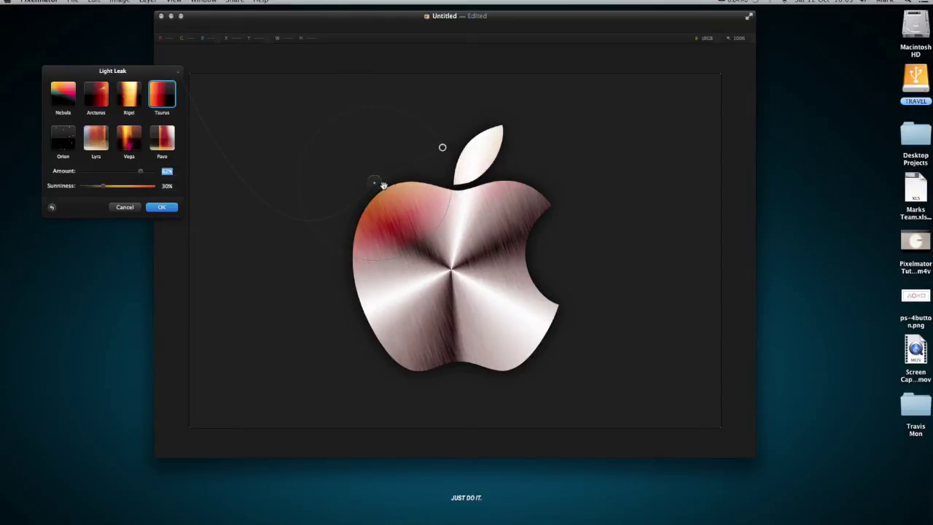
pyautogui.moveTo(140, 171); pyautogui.dragTo(102, 187)
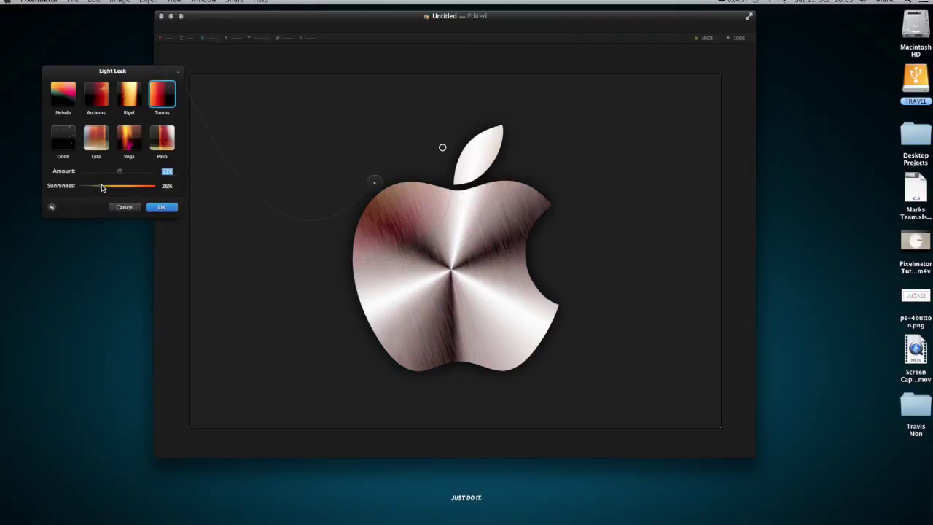
pyautogui.click(154, 210)
pyautogui.click(161, 207)
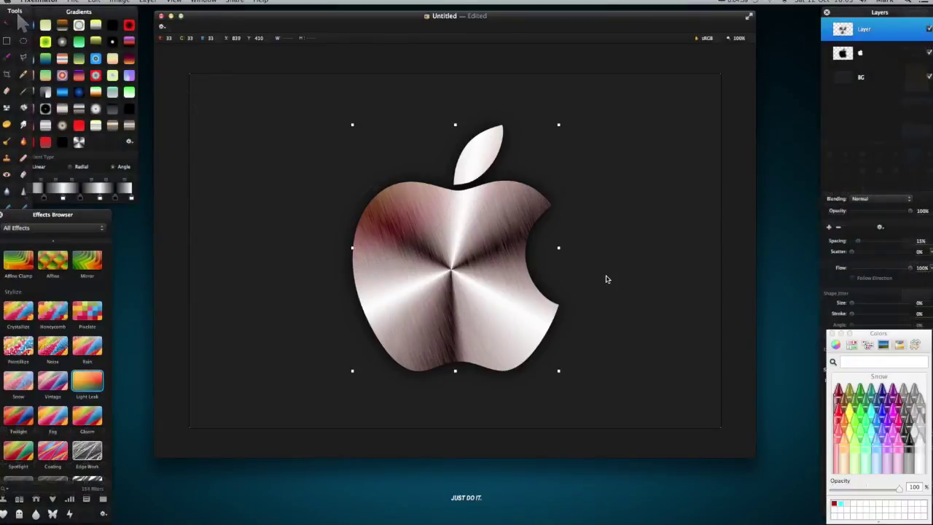
# Apply the Vintage effect to the gradient logo layer using the Wormwood style, saturation 17% and vignette 100%
pyautogui.doubleClick(54, 386)
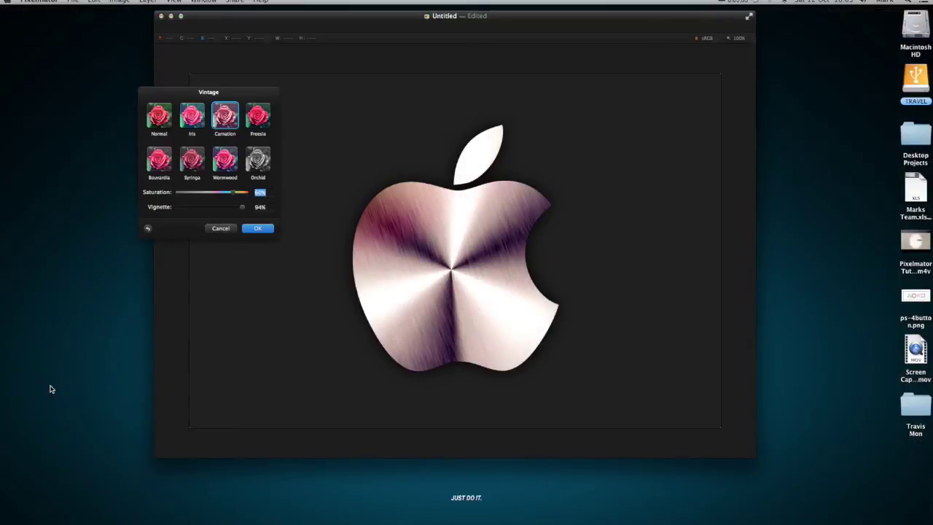
pyautogui.moveTo(233, 193); pyautogui.dragTo(267, 207)
pyautogui.click(257, 118)
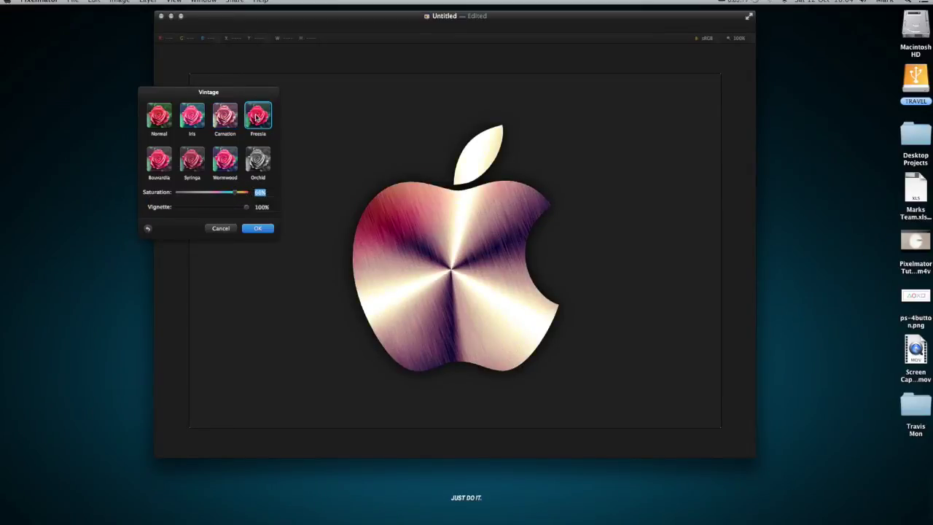
pyautogui.moveTo(236, 191)
pyautogui.mouseDown()
pyautogui.moveTo(208, 193)
pyautogui.moveTo(219, 194)
pyautogui.mouseUp()
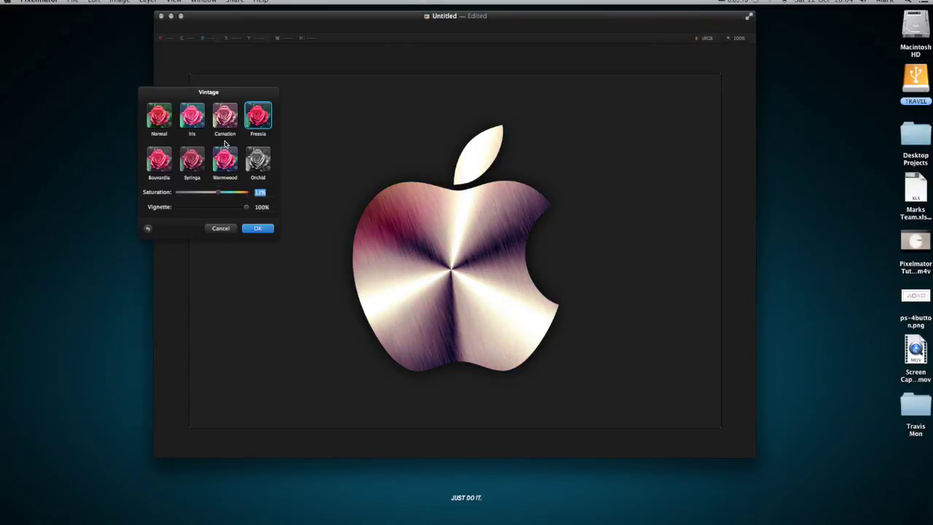
pyautogui.click(188, 123)
pyautogui.click(190, 159)
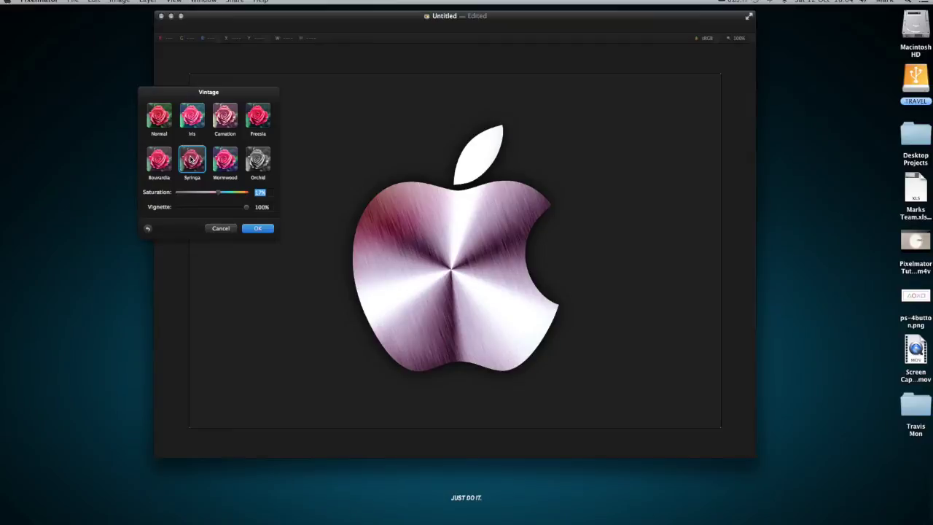
pyautogui.click(234, 167)
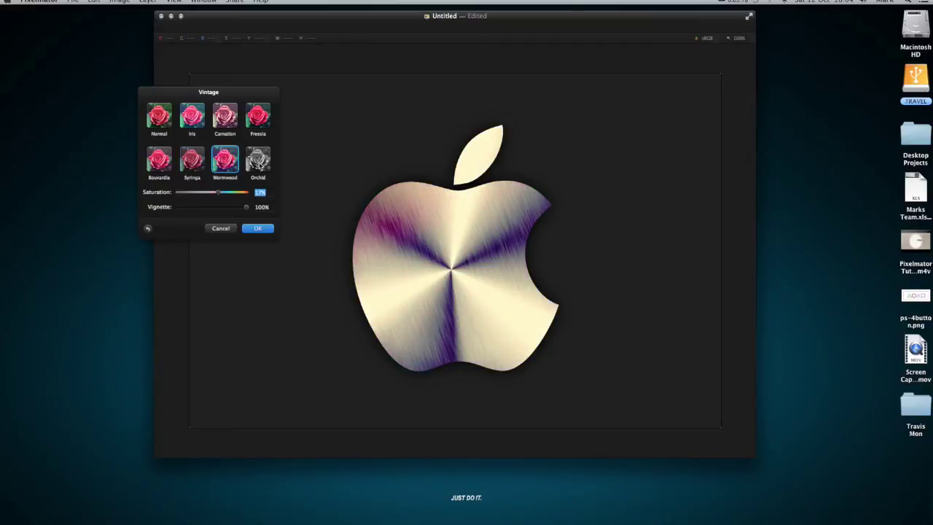
pyautogui.click(257, 229)
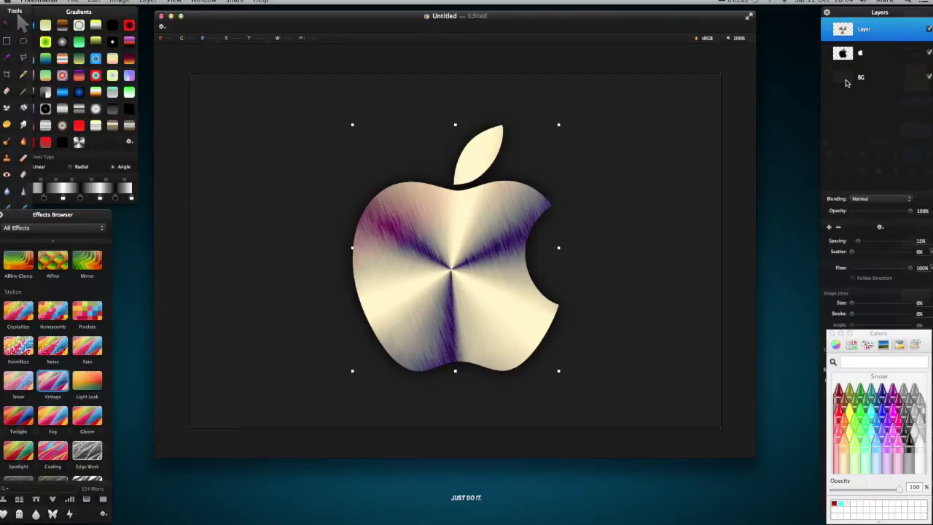
# Duplicate the blurred black Apple shadow layer
pyautogui.click(661, 163)
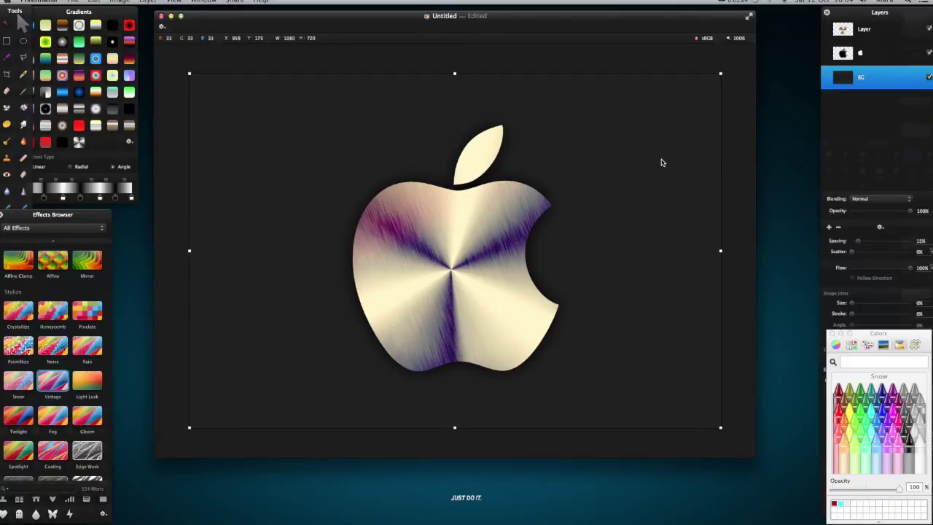
pyautogui.click(848, 55)
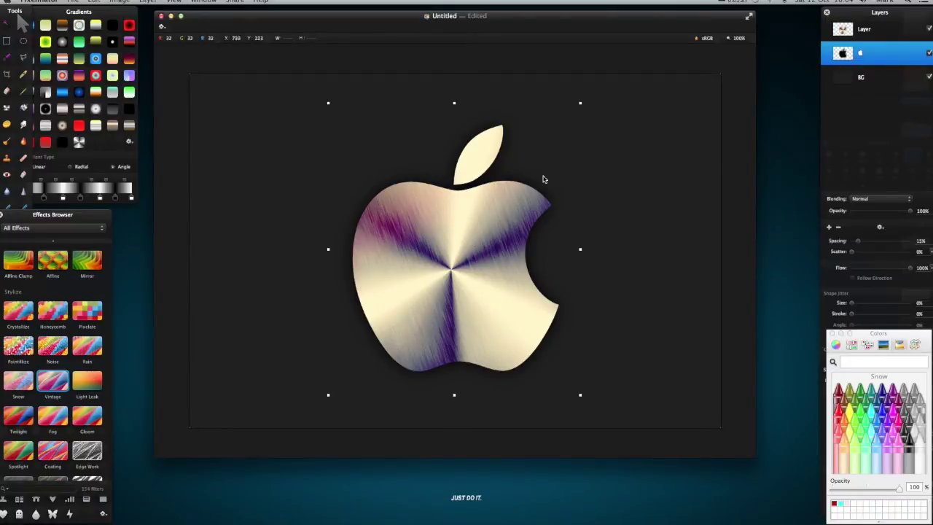
pyautogui.rightClick(846, 56)
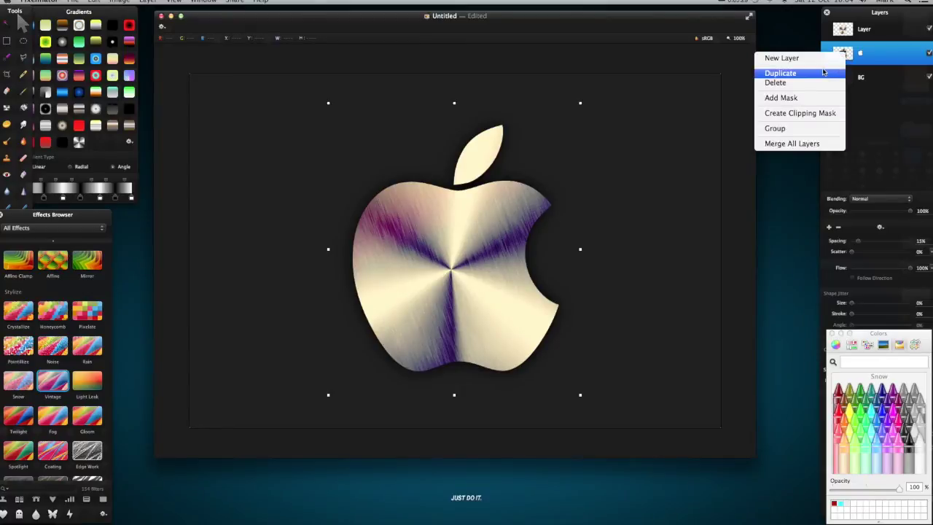
pyautogui.click(780, 74)
pyautogui.rightClick(837, 62)
pyautogui.click(845, 78)
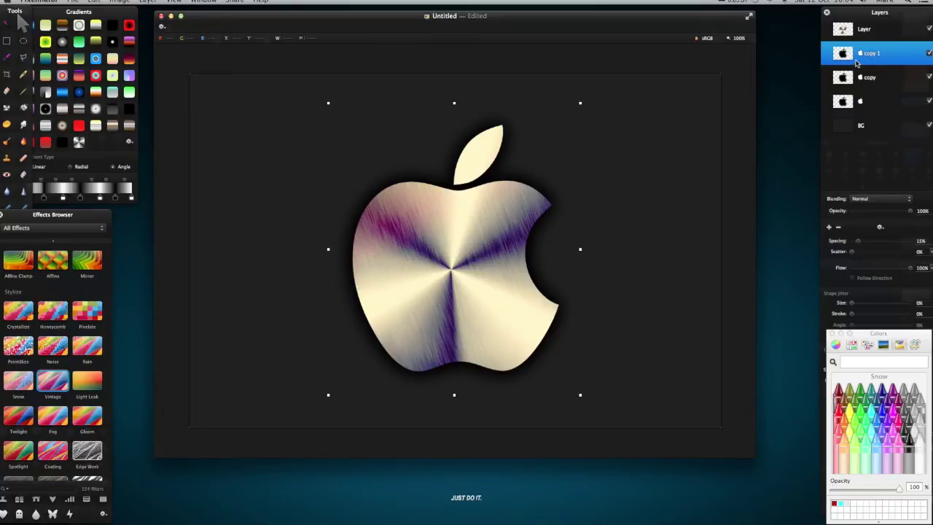
pyautogui.press('BackSpace')
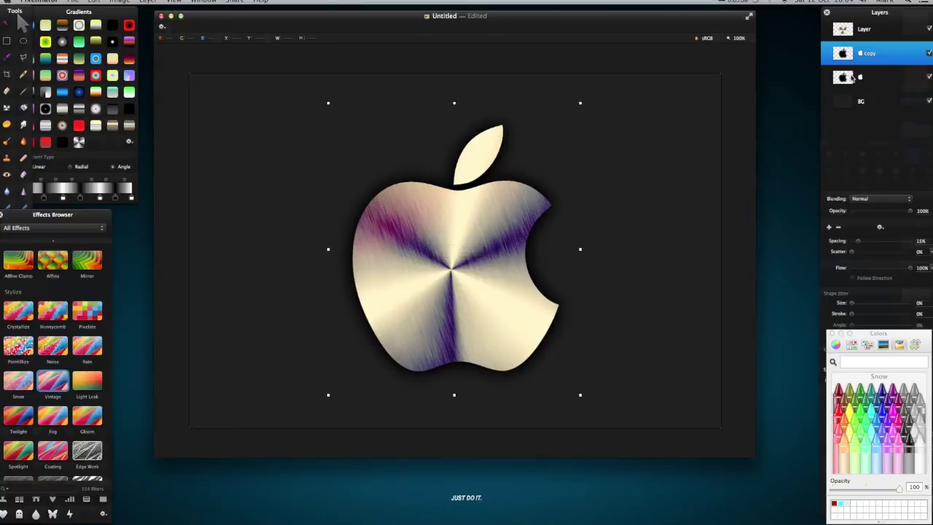
# Merge the shadow layer with its copy and lower the merged layer's opacity to about 56%
pyautogui.keyDown('shift'); pyautogui.click(851, 78); pyautogui.keyUp('shift')
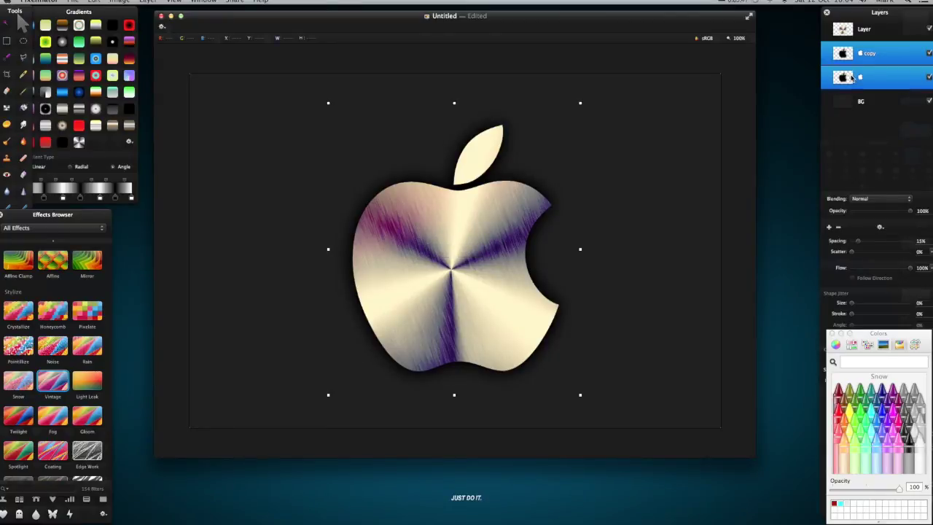
pyautogui.rightClick(851, 78)
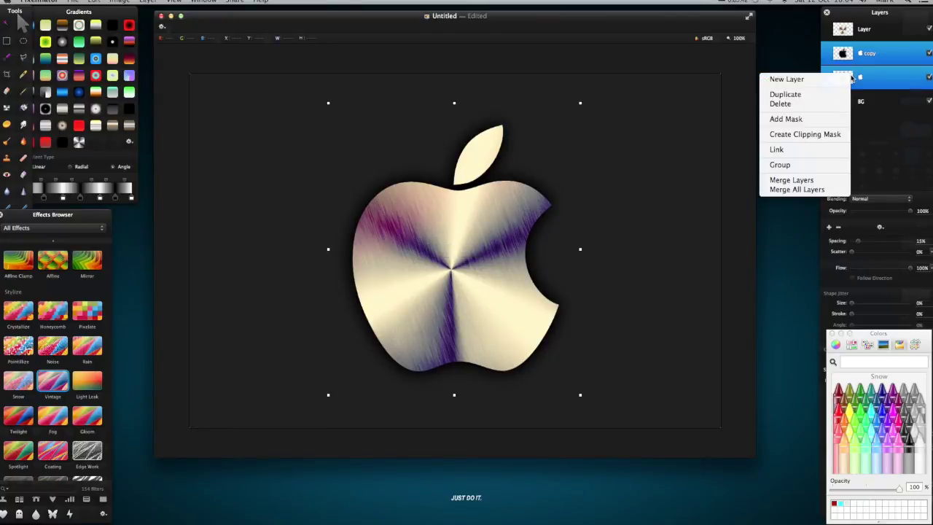
pyautogui.click(827, 180)
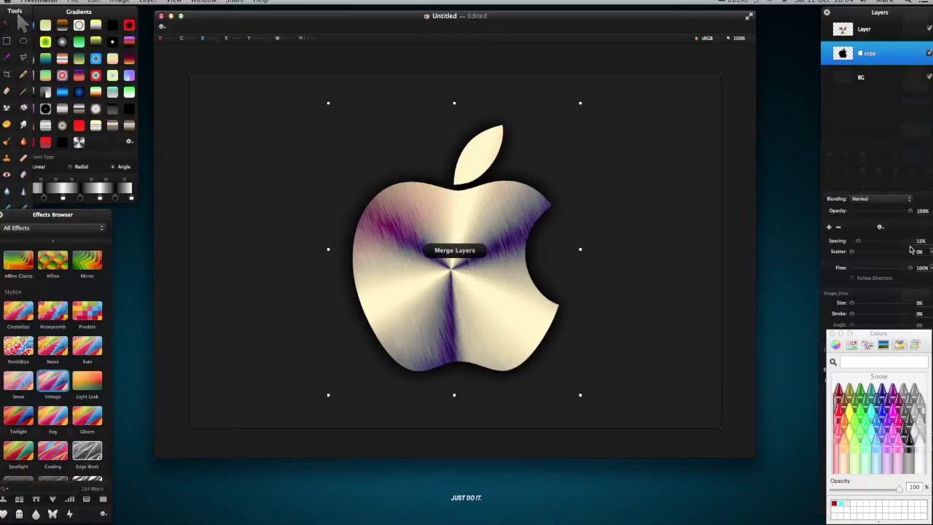
pyautogui.moveTo(909, 211); pyautogui.dragTo(884, 212)
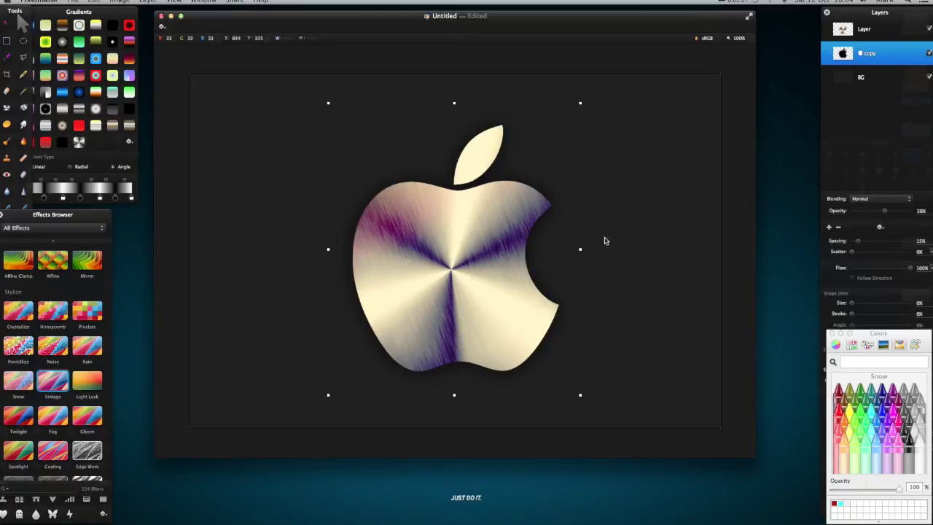
pyautogui.click(624, 125)
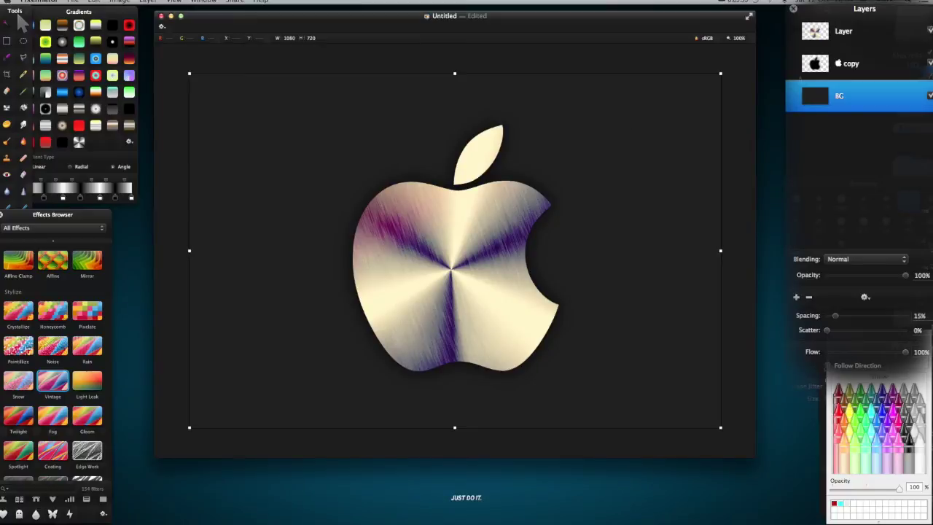
# Rename the gradient logo layer "metal logo"
pyautogui.click(847, 31)
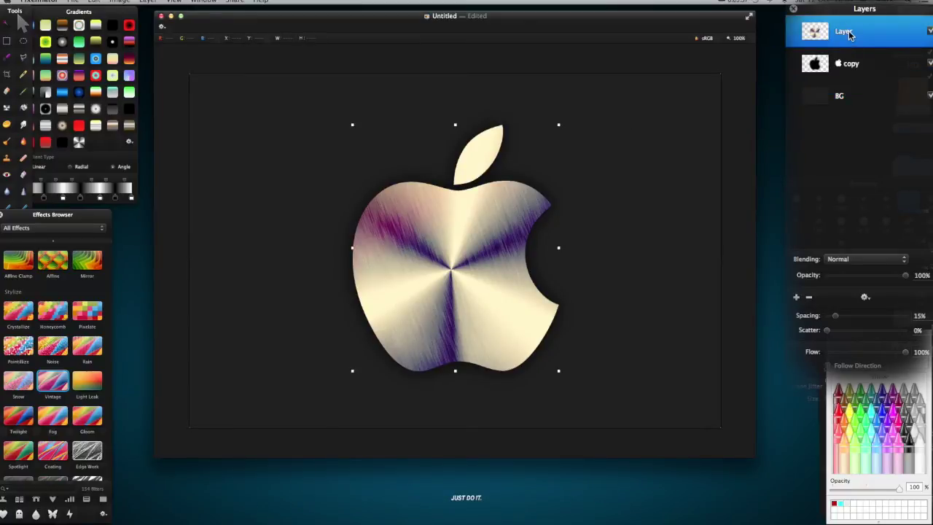
pyautogui.click(848, 33)
pyautogui.write('metal logo')
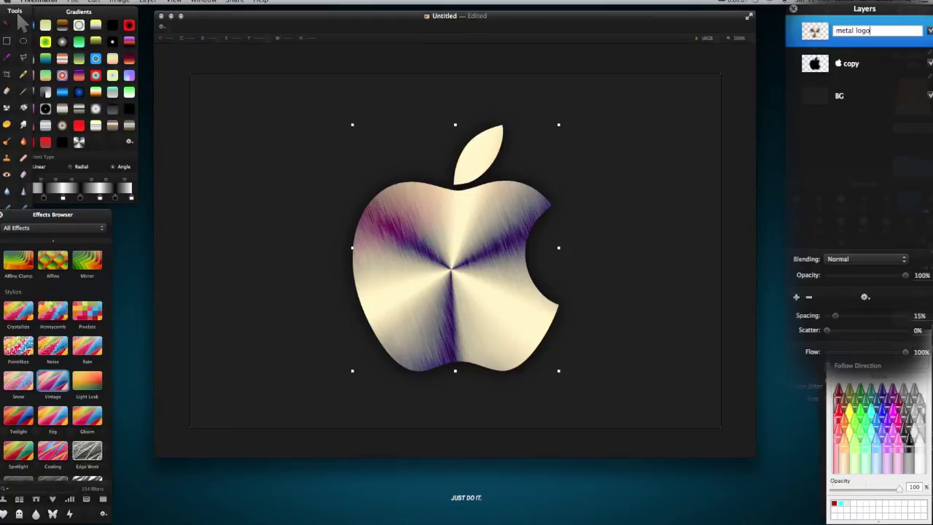
# Rename the blurred black Apple shadow layer "apple blur"
pyautogui.click(858, 65)
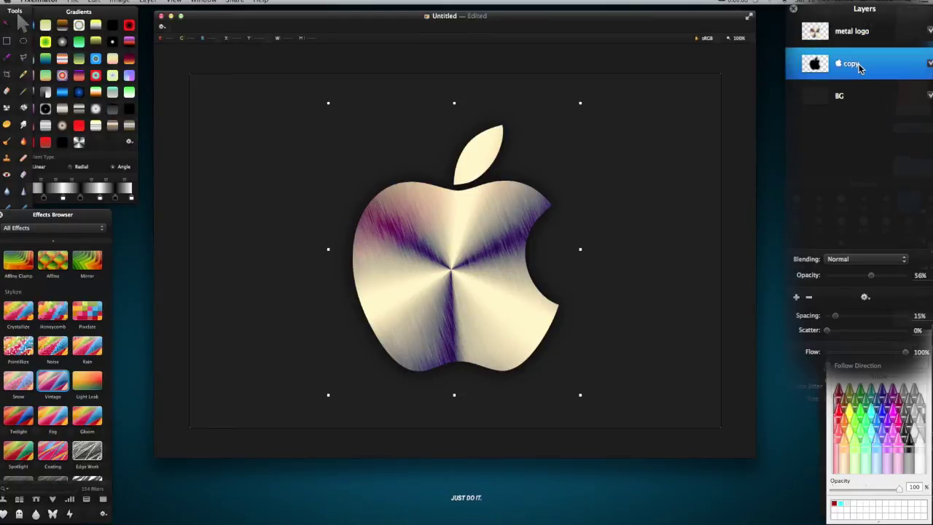
pyautogui.click(858, 66)
pyautogui.write('apple')
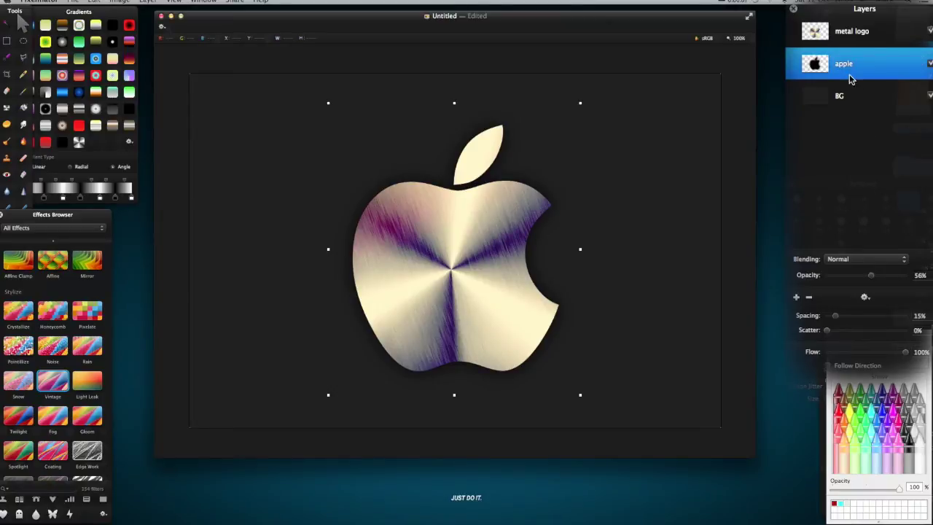
pyautogui.click(857, 64)
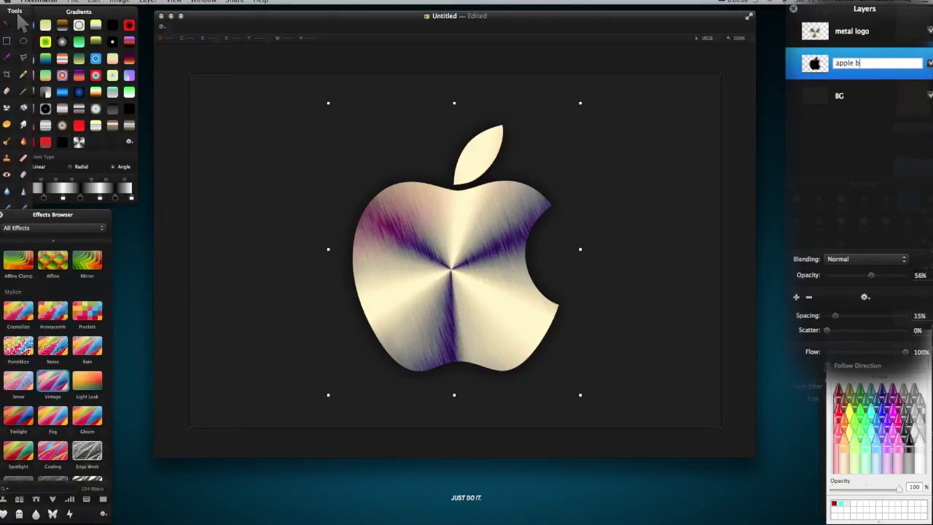
pyautogui.write('blur')
pyautogui.press('Return')
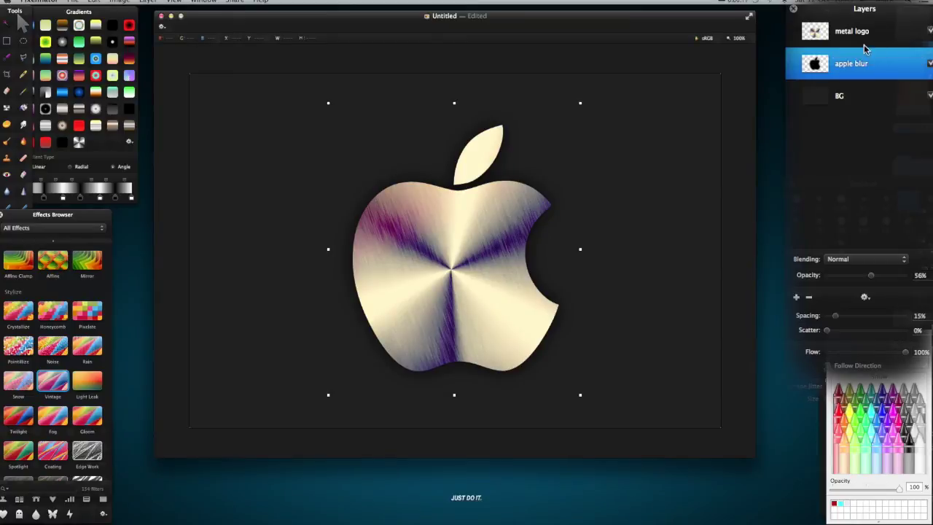
# Group the metal logo and apple blur layers and name the group "logo"
pyautogui.click(860, 36)
pyautogui.keyDown('shift'); pyautogui.click(853, 60); pyautogui.keyUp('shift')
pyautogui.rightClick(853, 61)
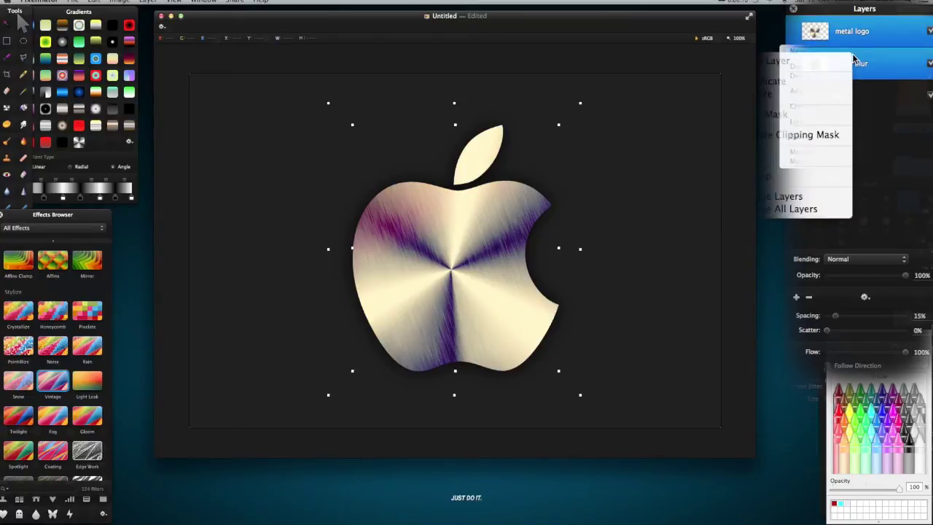
pyautogui.click(805, 178)
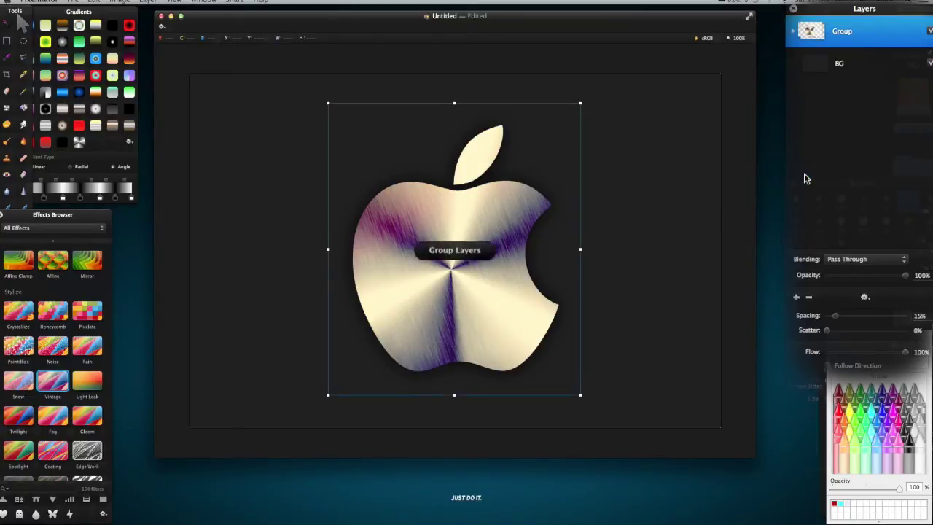
pyautogui.doubleClick(845, 32)
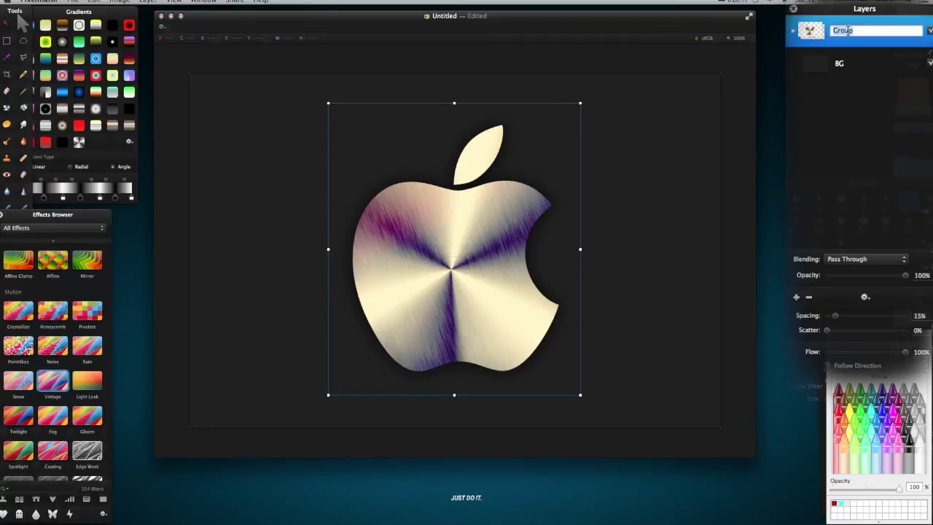
pyautogui.write('lo')
pyautogui.press('Return')
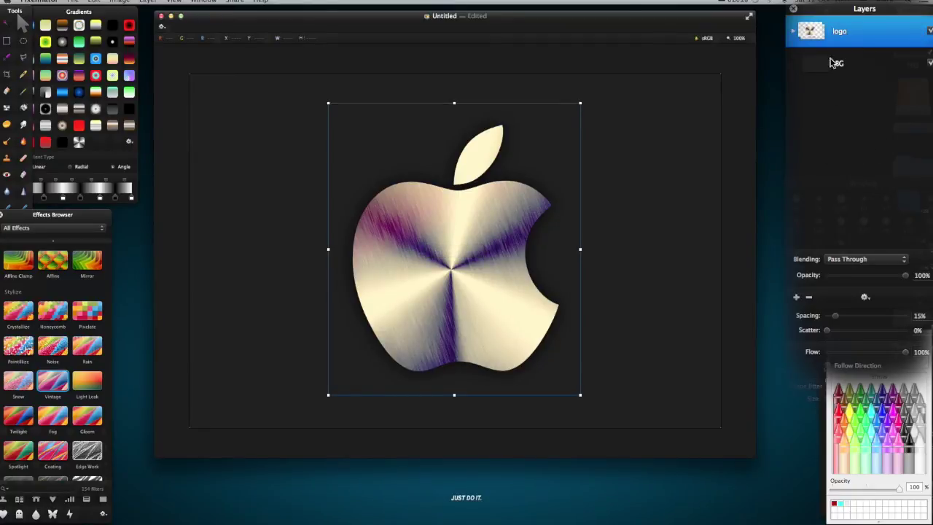
# Expand the logo group and nudge the whole logo with its shadow slightly down on the canvas
pyautogui.click(794, 31)
pyautogui.click(831, 58)
pyautogui.click(822, 40)
pyautogui.moveTo(447, 256)
pyautogui.mouseDown()
pyautogui.moveTo(468, 220)
pyautogui.moveTo(444, 245)
pyautogui.moveTo(449, 268)
pyautogui.moveTo(453, 257)
pyautogui.mouseUp()
# Check the metal logo and apple blur layers inside the logo group, then collapse the group
pyautogui.click(863, 70)
pyautogui.click(860, 102)
pyautogui.click(857, 73)
pyautogui.click(863, 109)
pyautogui.click(859, 75)
pyautogui.click(861, 106)
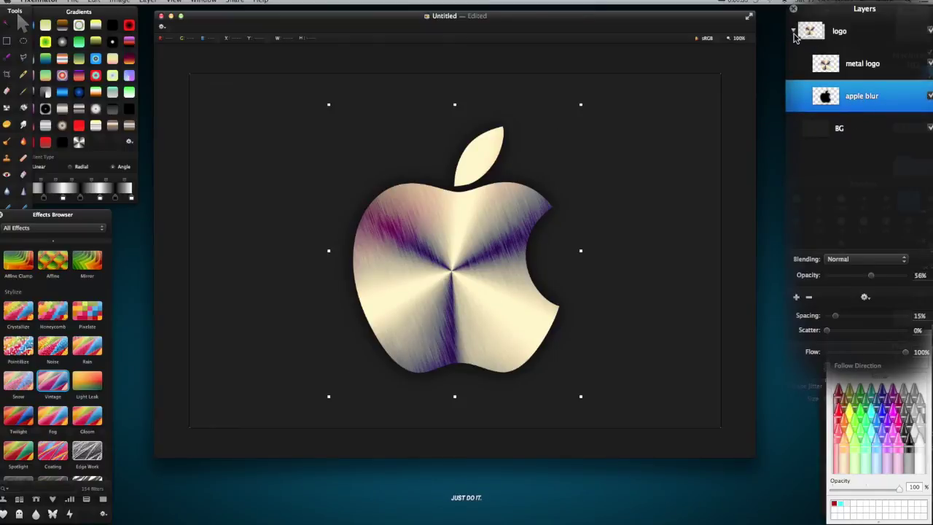
pyautogui.click(793, 33)
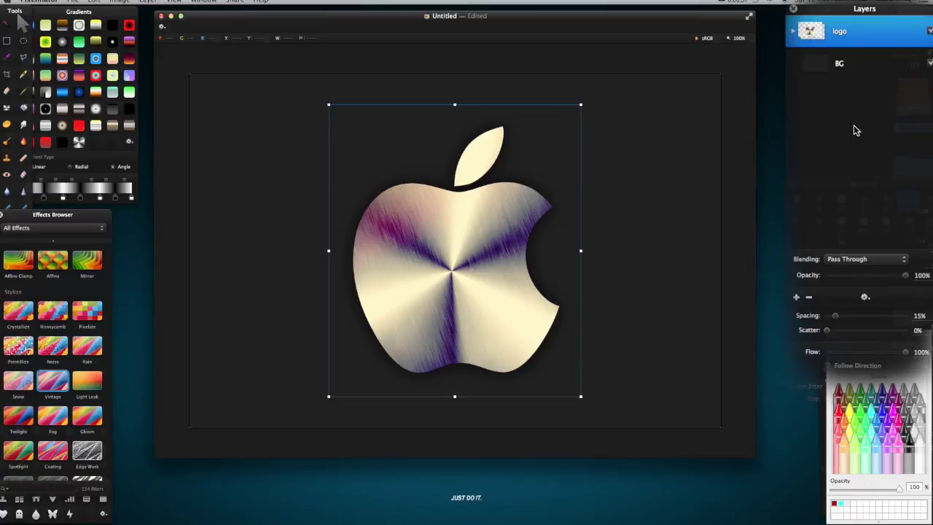
pyautogui.click(929, 62)
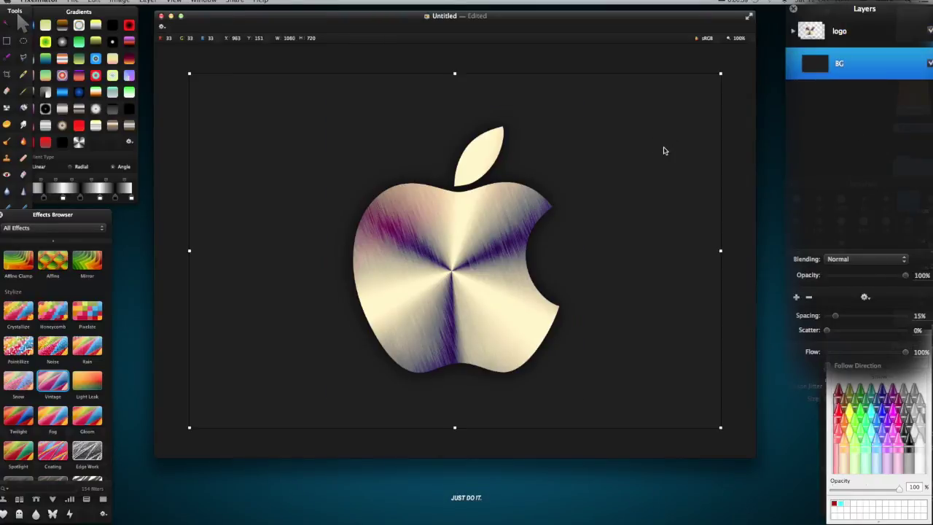
pyautogui.click(867, 44)
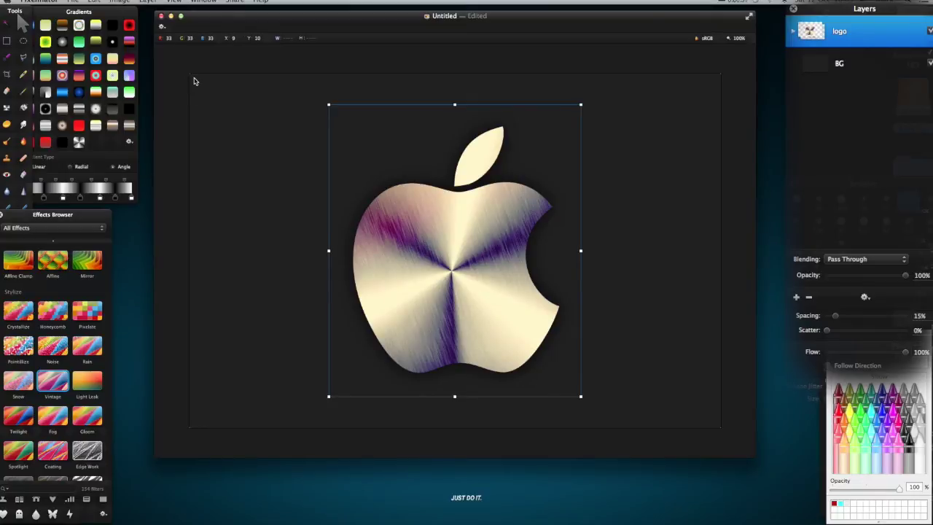
# Draw an unfilled rounded rectangle of about 1090 × 730 px with a 16 px white stroke over the canvas, directly above the BG layer
pyautogui.click(37, 514)
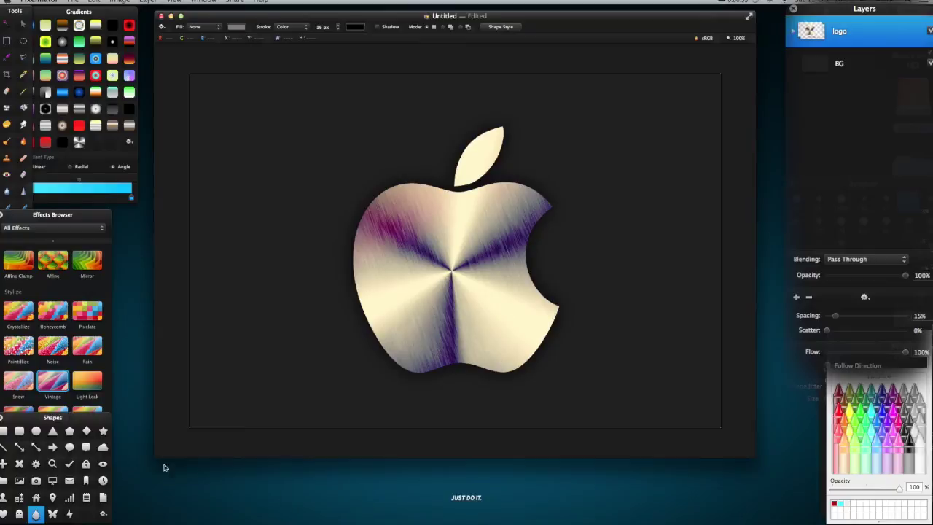
pyautogui.click(808, 69)
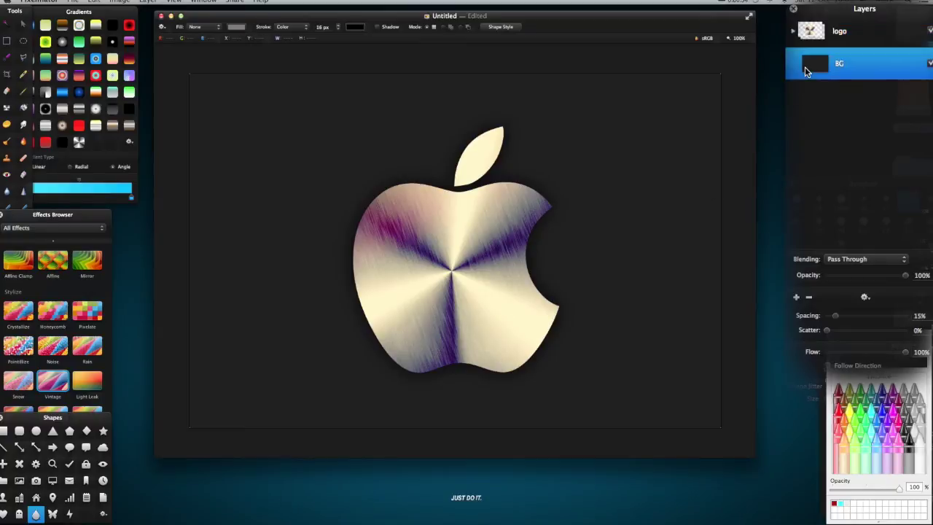
pyautogui.click(20, 431)
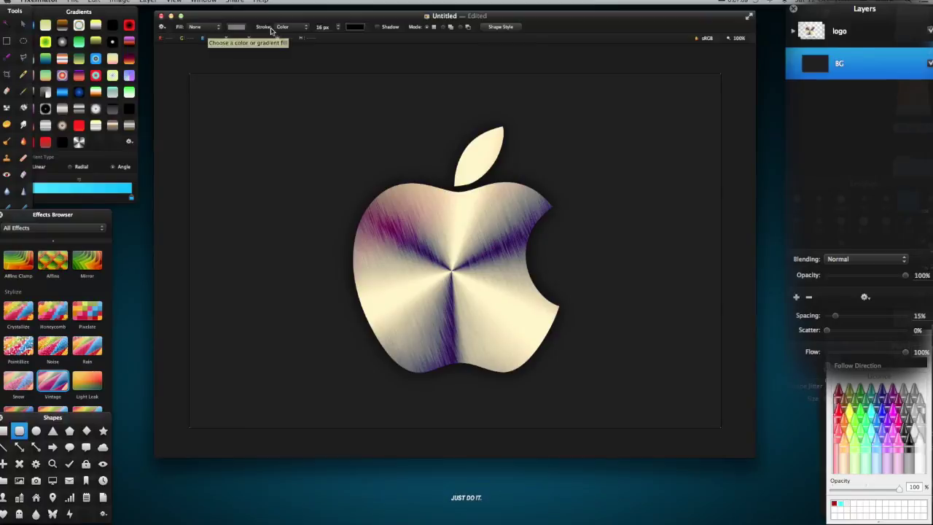
pyautogui.click(352, 28)
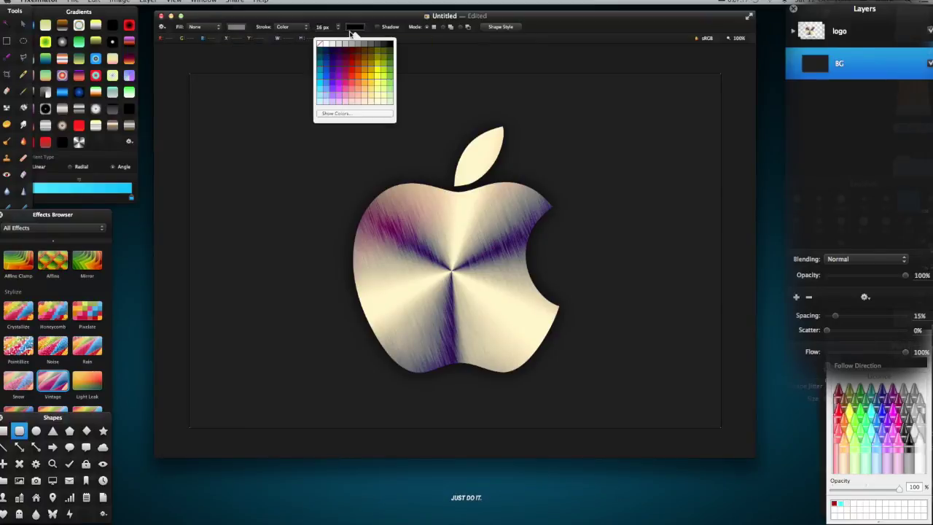
pyautogui.click(327, 44)
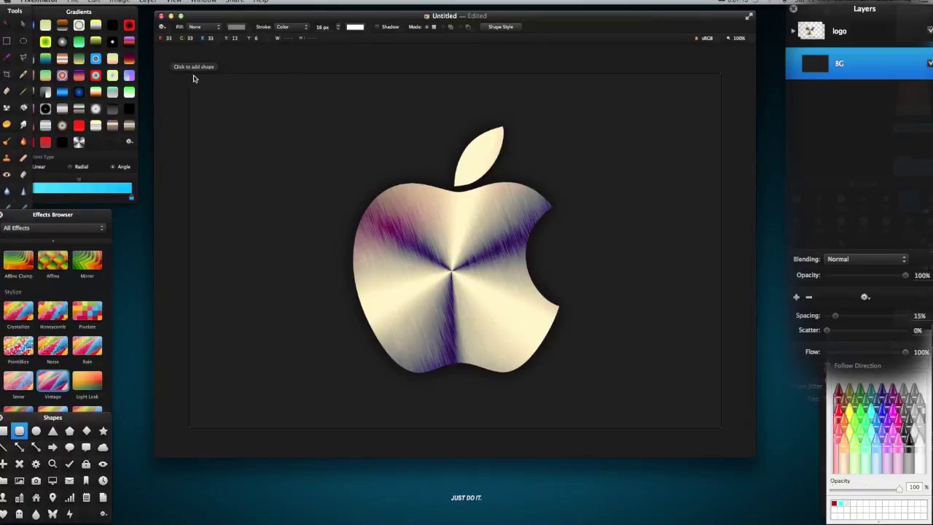
pyautogui.moveTo(190, 75); pyautogui.dragTo(725, 435)
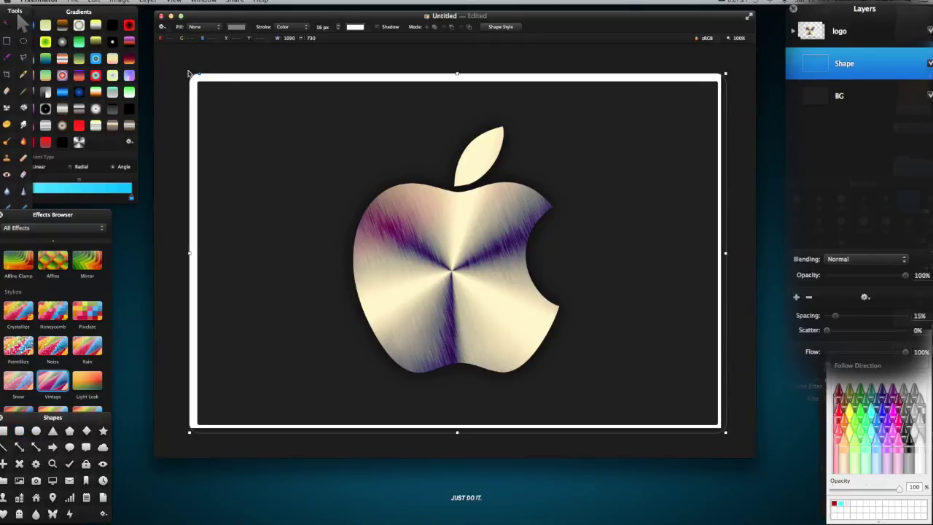
# Enlarge the white frame to about 1100 × 741 px so it forms an even thin border along the canvas edges
pyautogui.moveTo(188, 72); pyautogui.dragTo(186, 69)
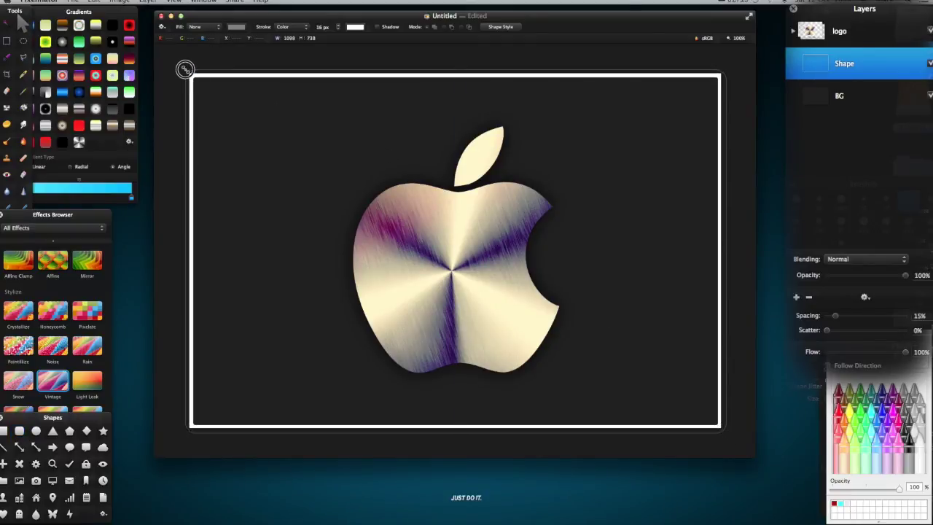
pyautogui.moveTo(185, 69); pyautogui.dragTo(184, 68)
pyautogui.click(317, 62)
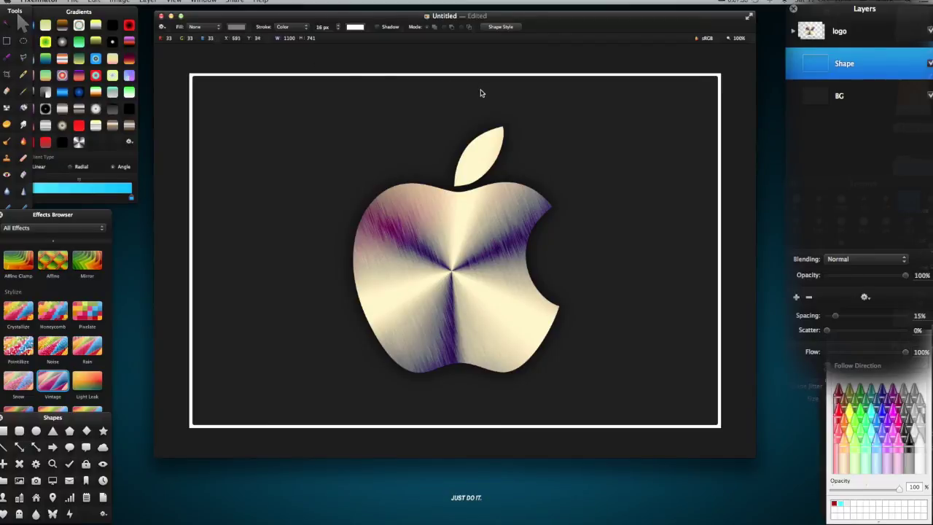
# Duplicate the border shape layer, and rename the original layer "main border" and hide it
pyautogui.rightClick(825, 62)
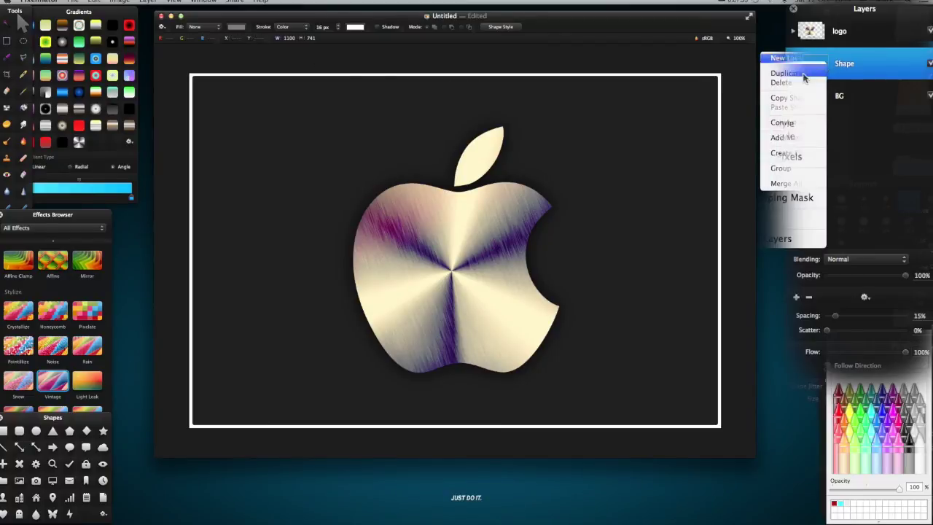
pyautogui.click(802, 69)
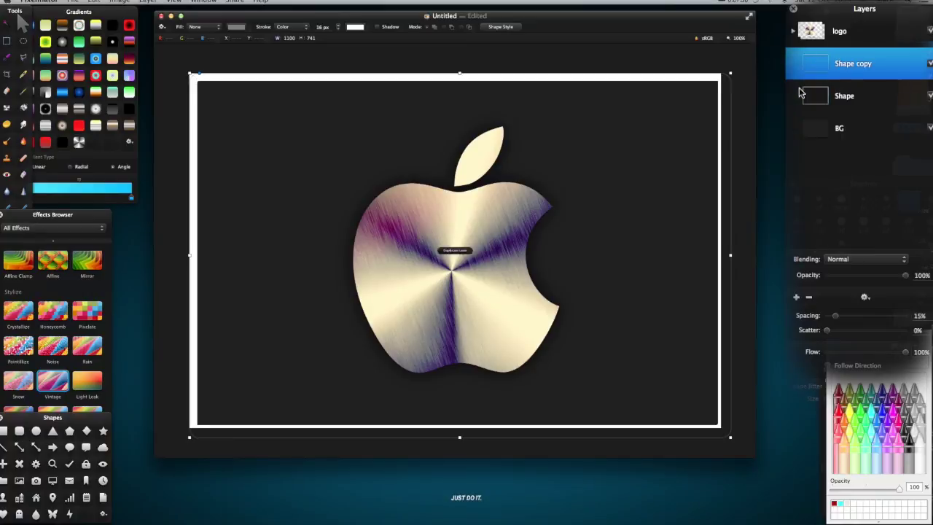
pyautogui.click(862, 96)
pyautogui.doubleClick(857, 96)
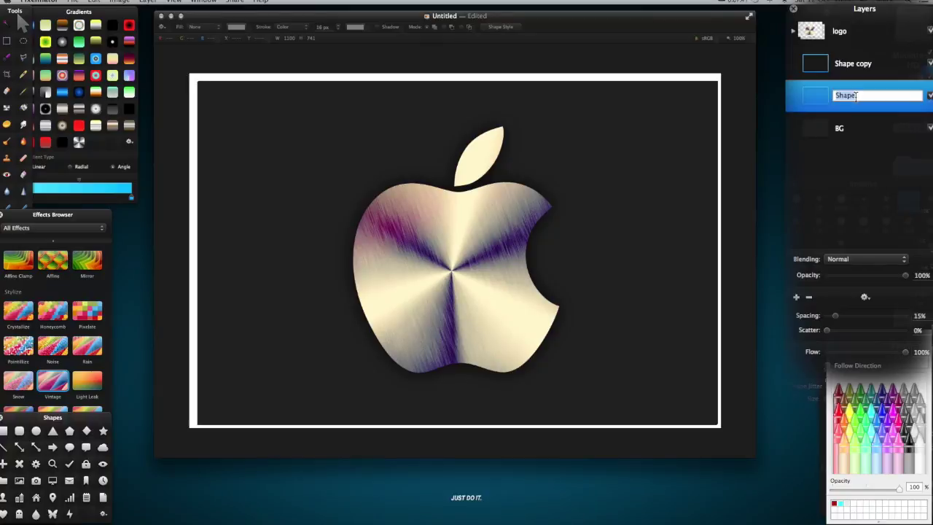
pyautogui.write('main')
pyautogui.press('Return')
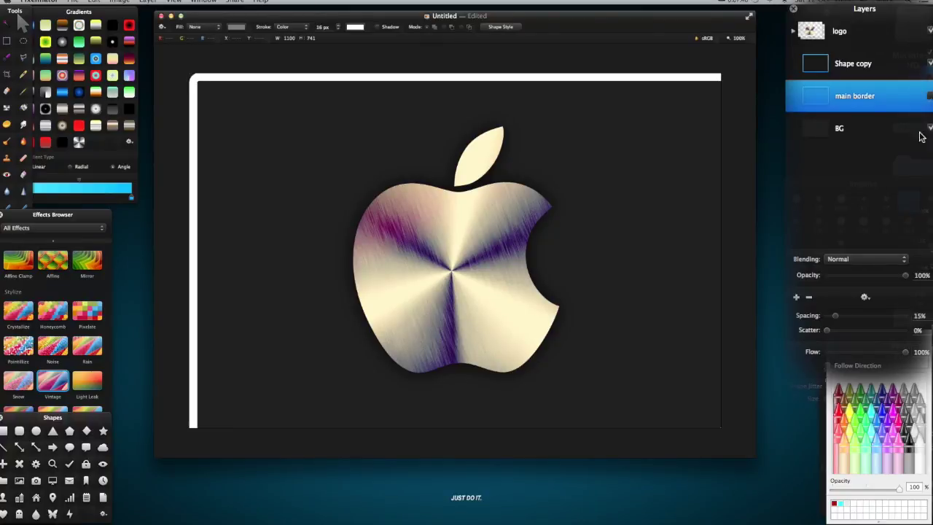
# Align the Shape copy border evenly with the canvas edges and change its stroke colour to black
pyautogui.click(854, 64)
pyautogui.moveTo(193, 77); pyautogui.dragTo(190, 75)
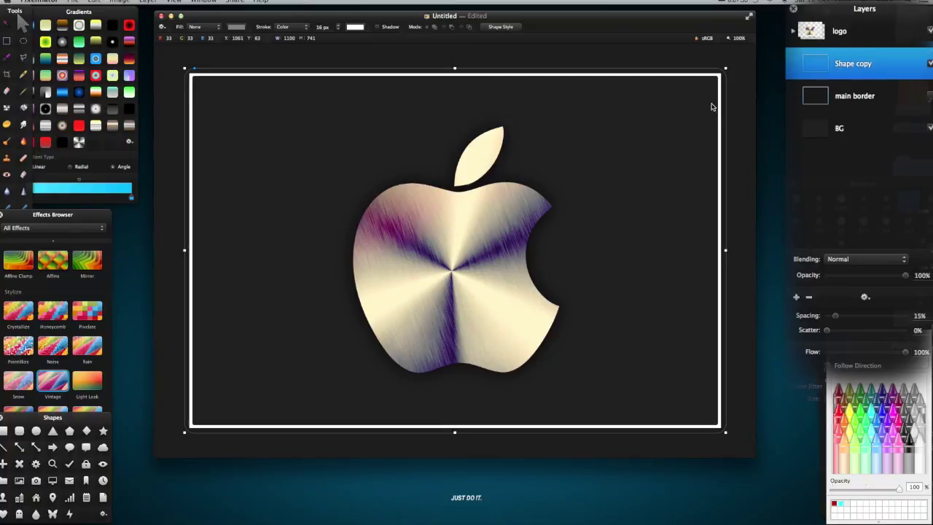
pyautogui.click(909, 443)
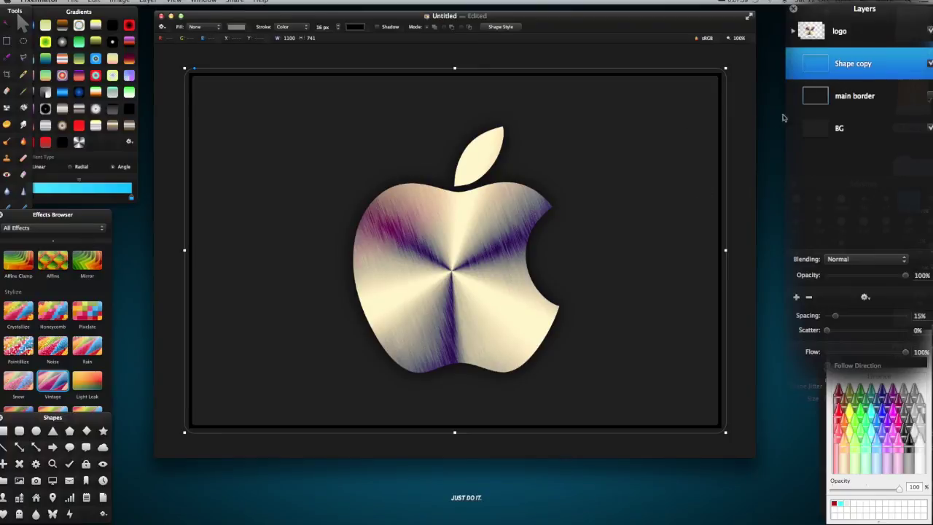
# Convert the Shape copy border into pixels and apply a Gaussian Blur with a radius of 17.6 px
pyautogui.rightClick(836, 66)
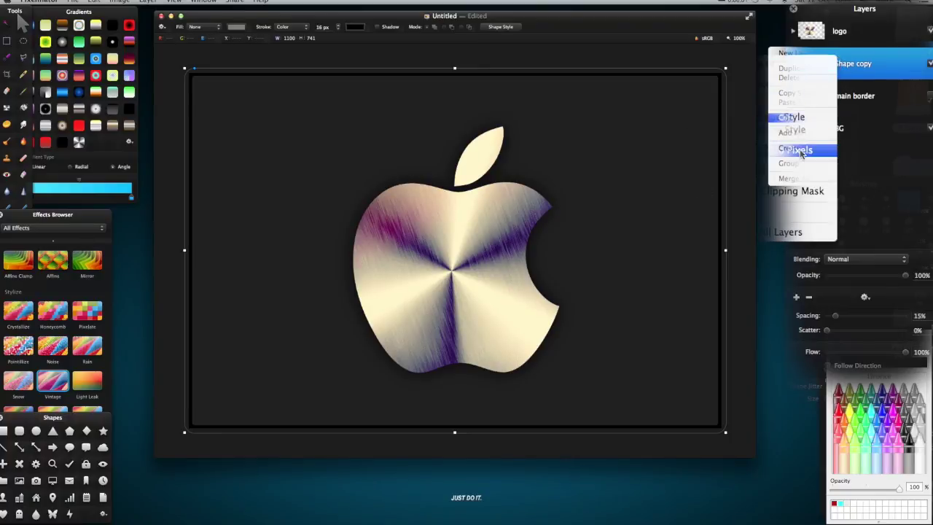
pyautogui.click(800, 149)
pyautogui.scroll(5, 49, 310)
pyautogui.moveTo(22, 279); pyautogui.dragTo(831, 64)
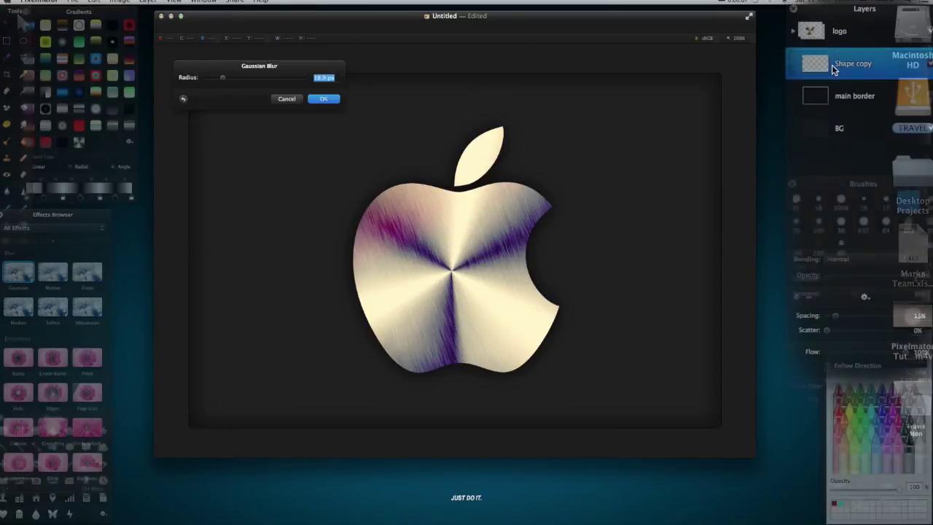
pyautogui.moveTo(244, 69); pyautogui.dragTo(74, 65)
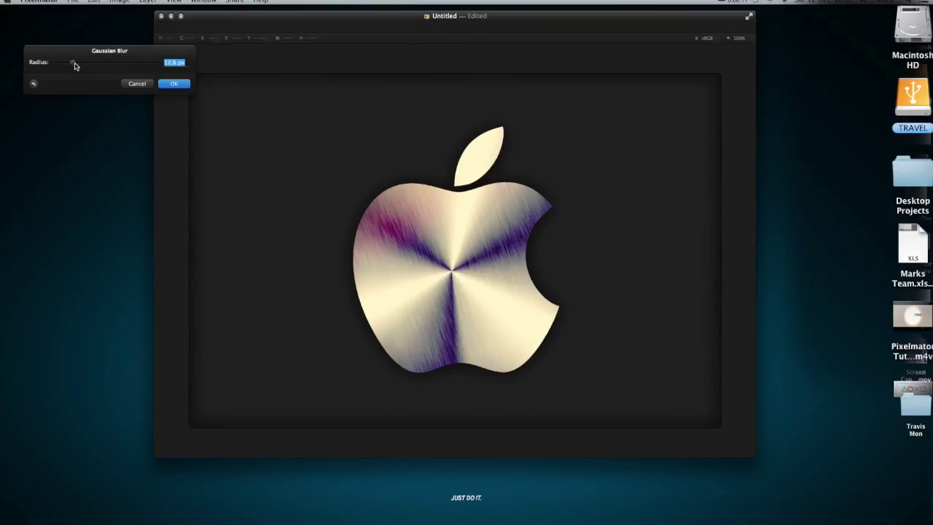
pyautogui.click(171, 84)
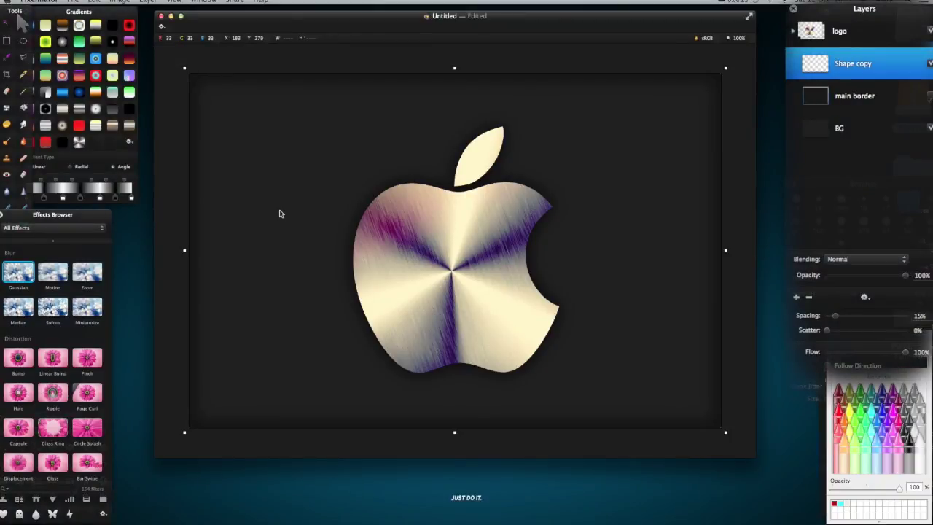
# Show the main border layer again and lower its opacity to 44%
pyautogui.click(930, 96)
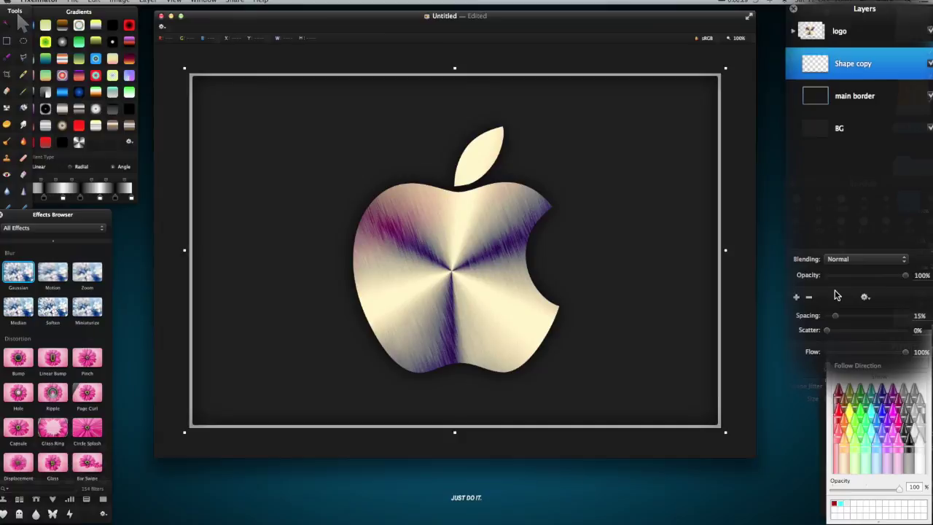
pyautogui.moveTo(905, 275)
pyautogui.mouseDown()
pyautogui.moveTo(845, 275)
pyautogui.moveTo(915, 274)
pyautogui.mouseUp()
pyautogui.click(861, 98)
pyautogui.moveTo(905, 274); pyautogui.dragTo(864, 277)
pyautogui.click(752, 197)
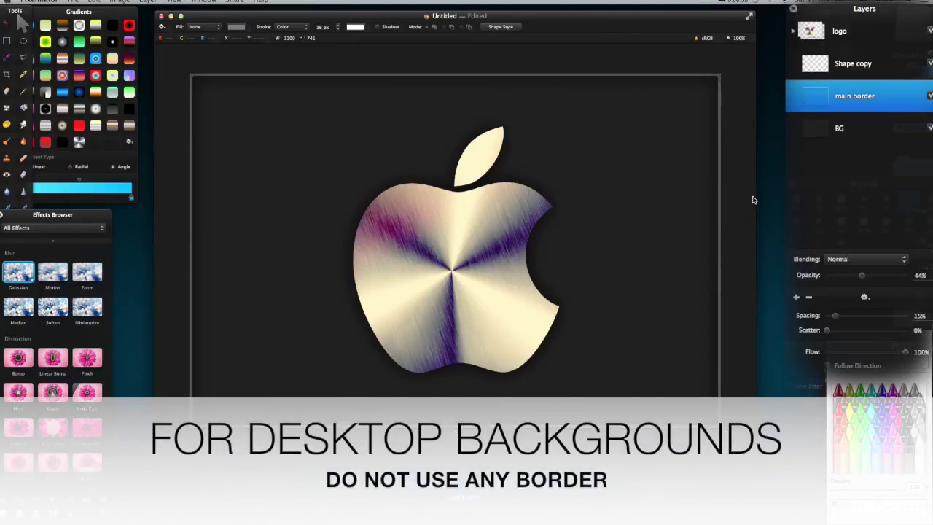